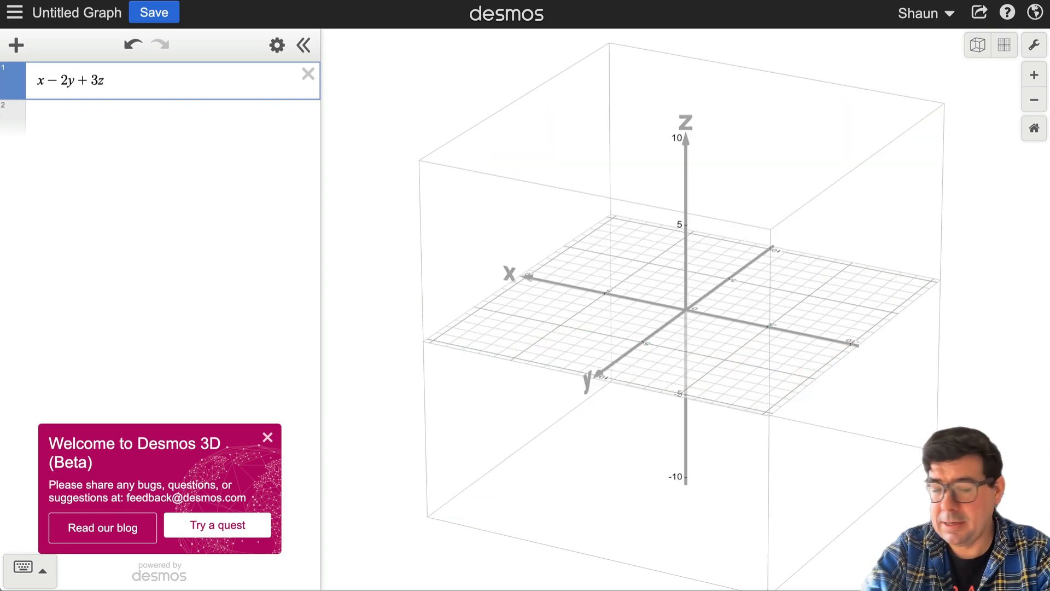
Step: Complete the first plane equation as x − 2y + 3z = 1 and add a second plane x + 2y − z = 13
text(= 1)
key(Return)
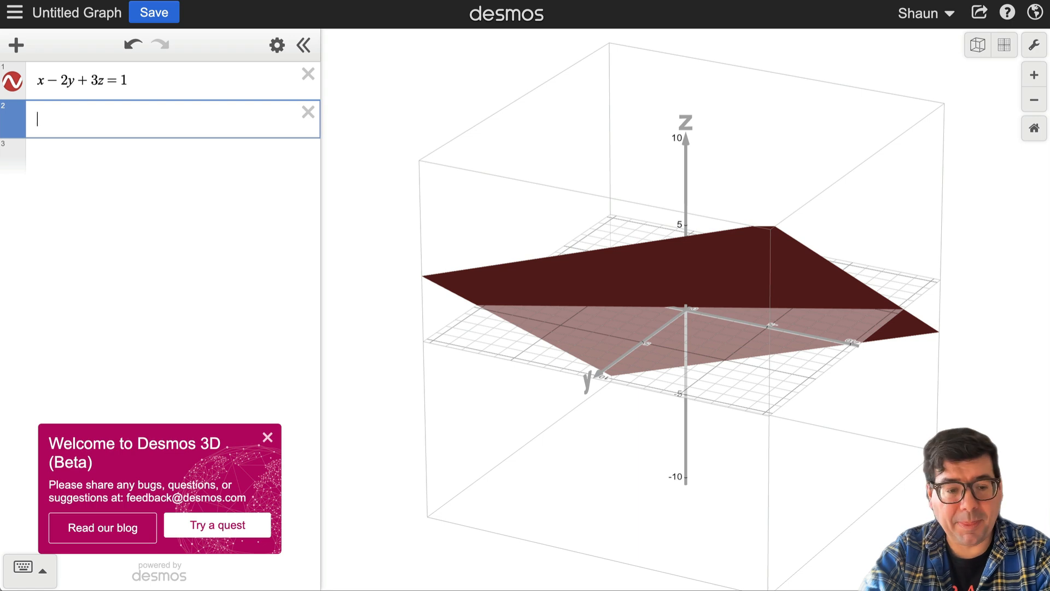
text(x+2y-)
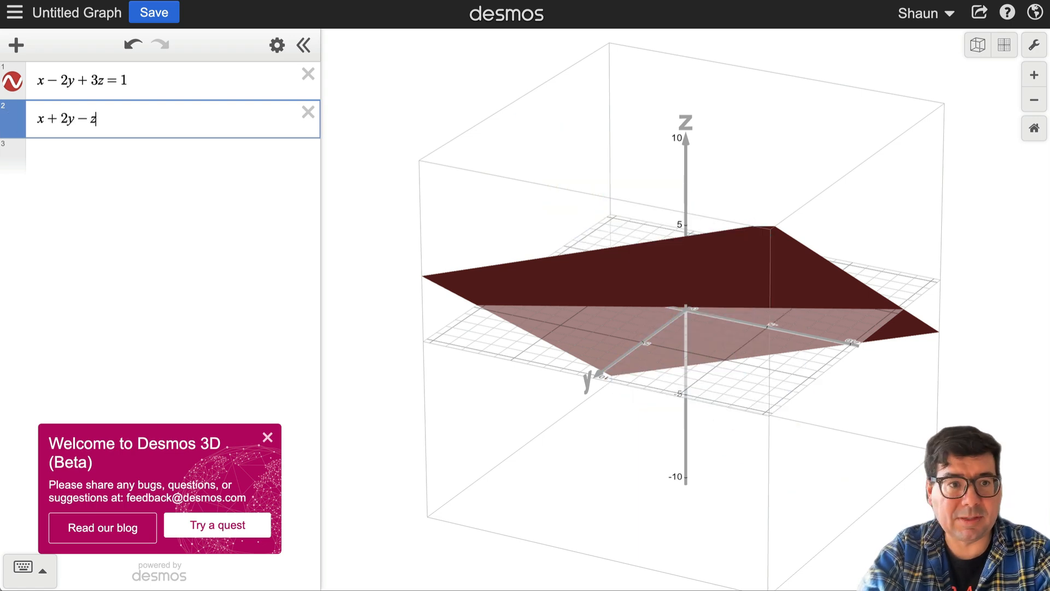
text(z=13)
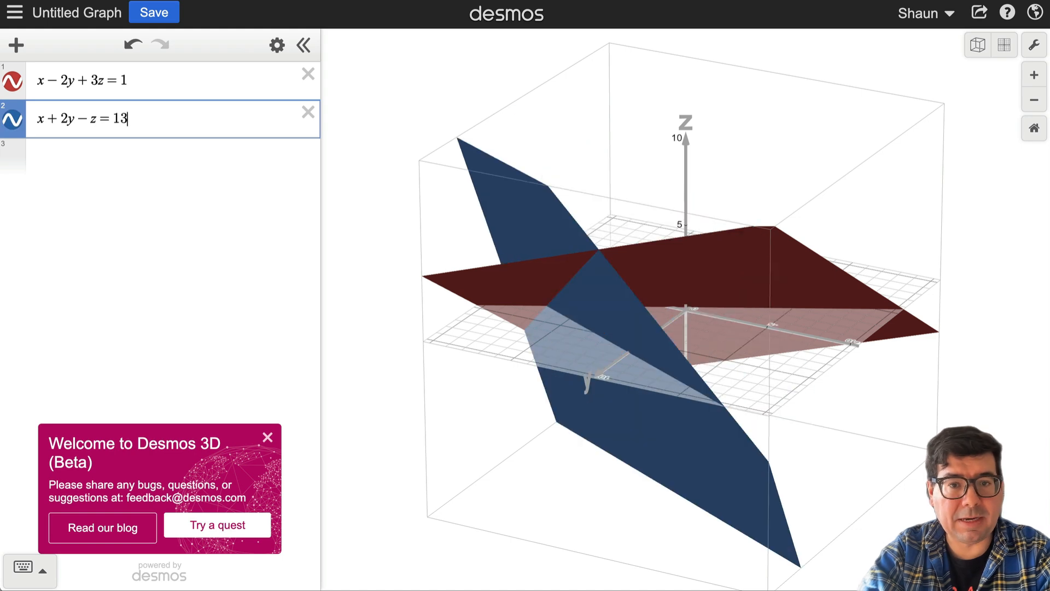
key(Return)
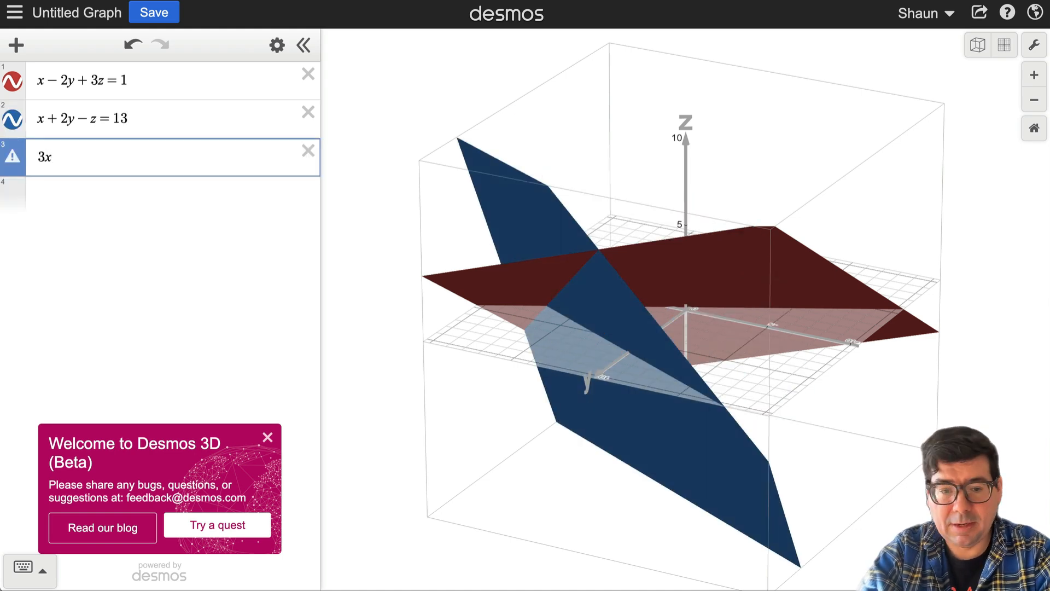
Step: Add a third plane with the equation 3x + 2y − 5z = 3, removing the duplicated plus sign
text(3x++2y-5)
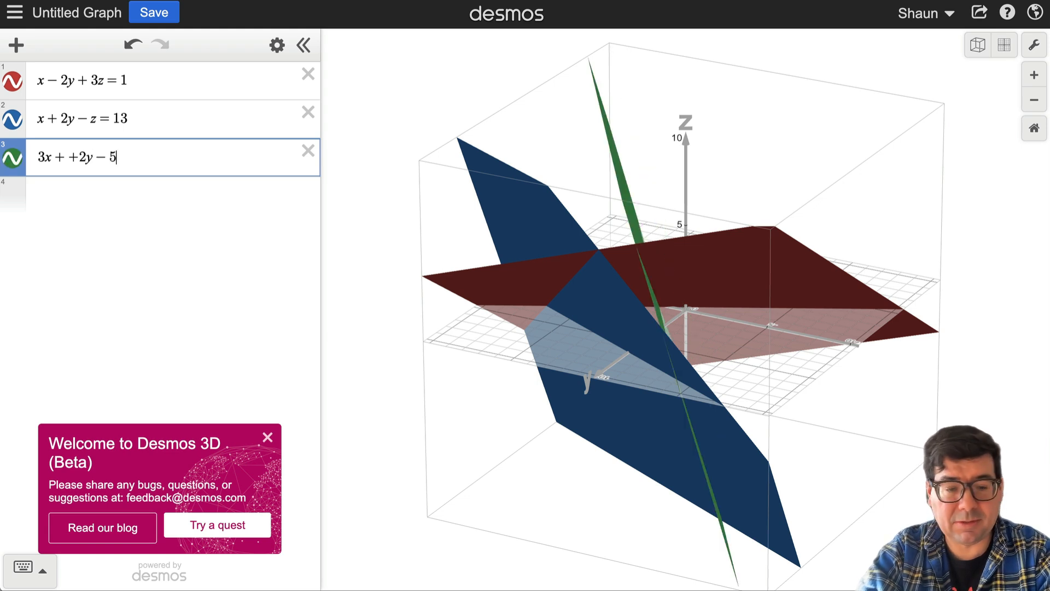
text(z=3)
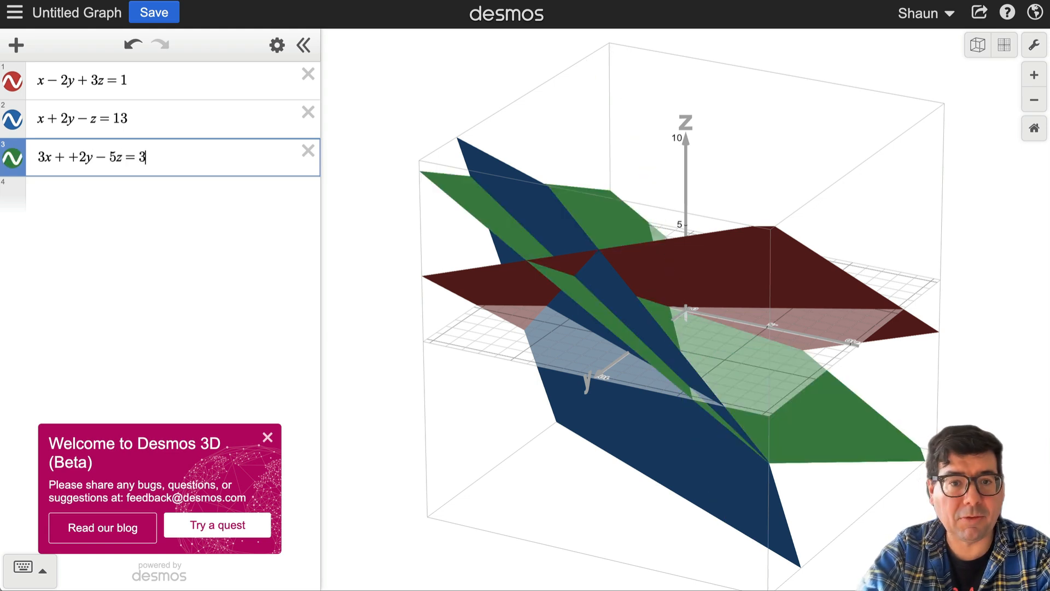
key(Return)
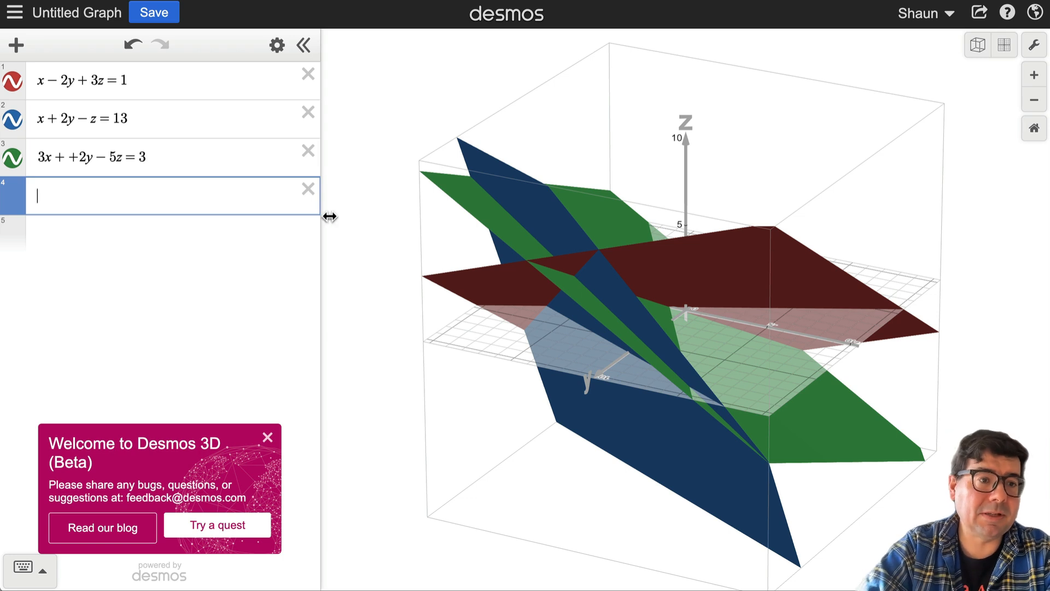
click(68, 157)
key(BackSpace)
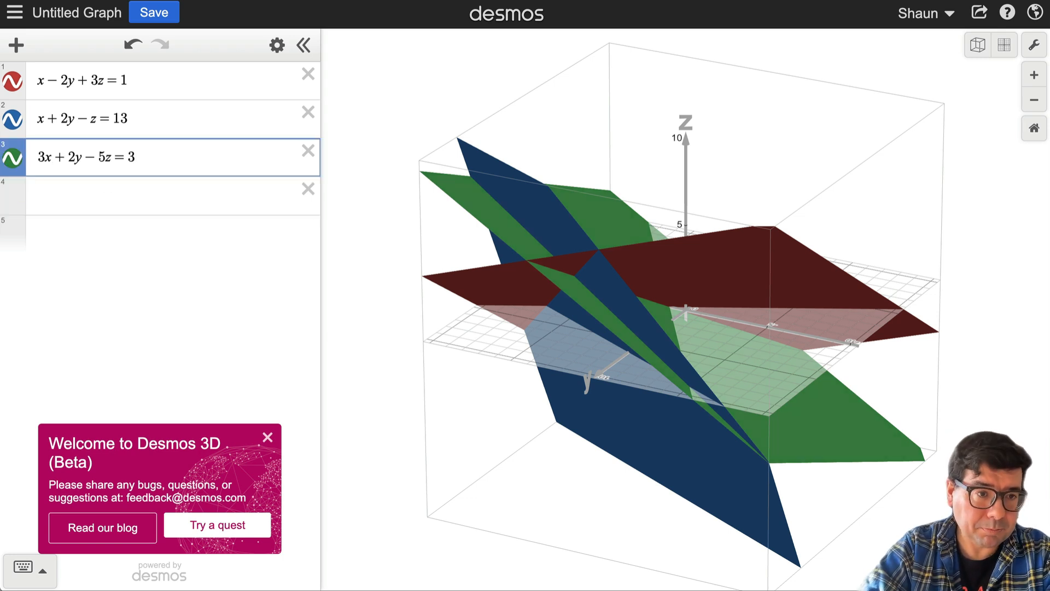
click(97, 192)
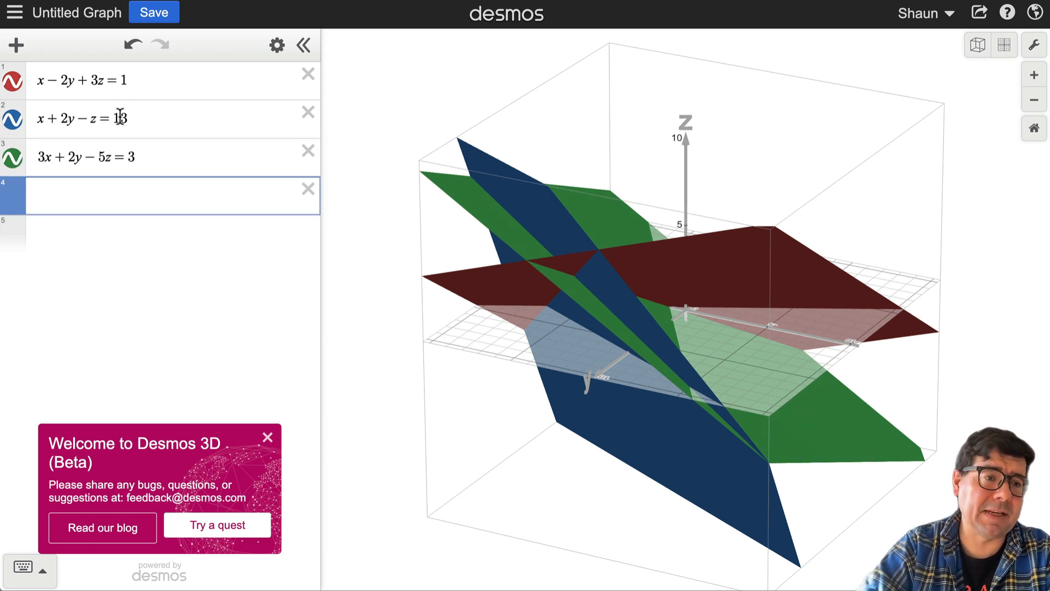
Step: Plot the point (3,7,4) as a new expression below the three plane equations
drag(377, 300, 549, 288)
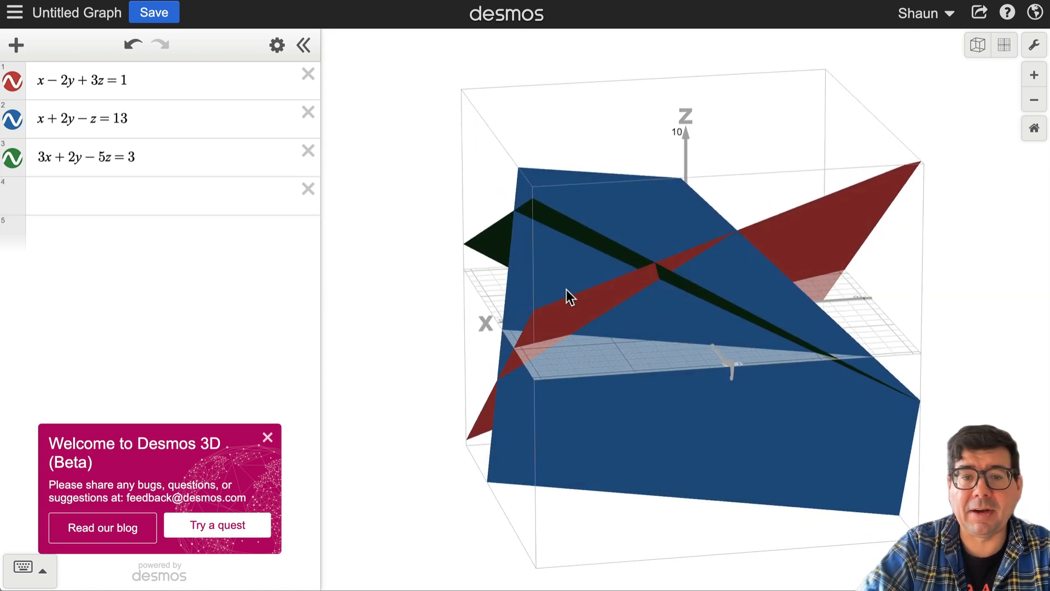
click(644, 346)
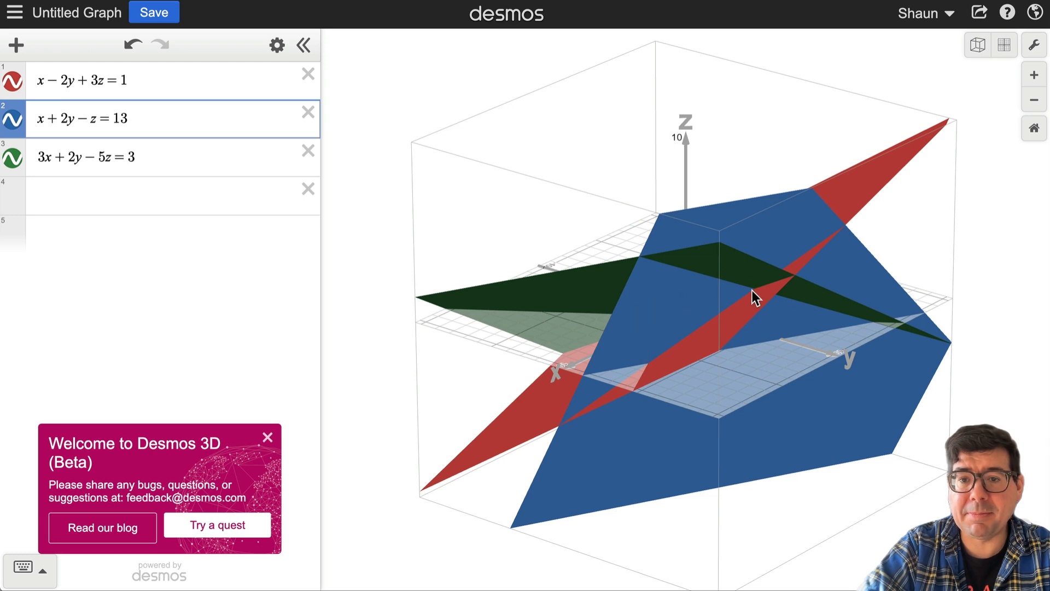
drag(691, 305, 738, 301)
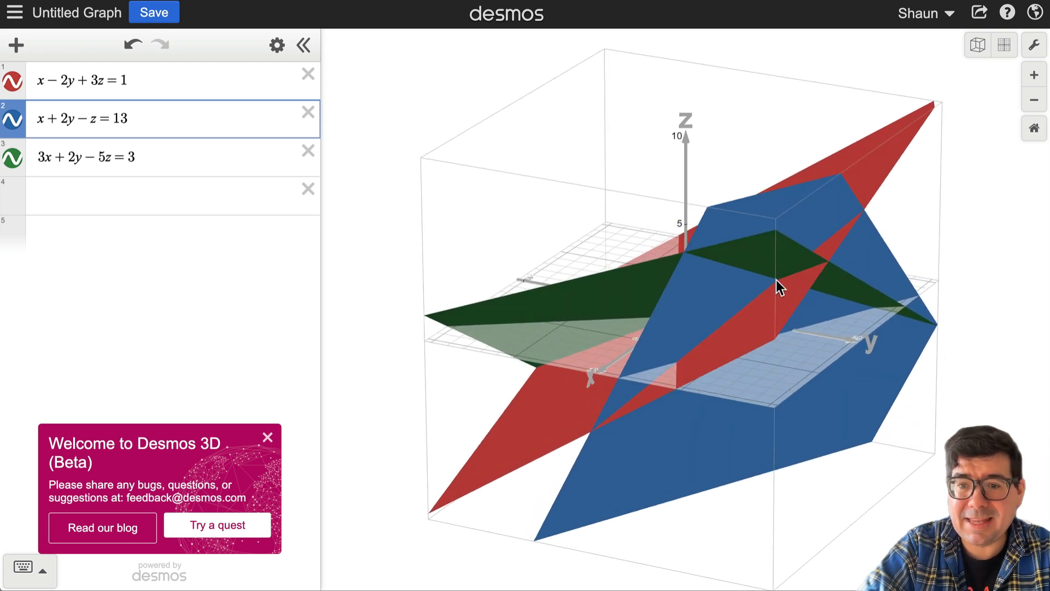
click(188, 199)
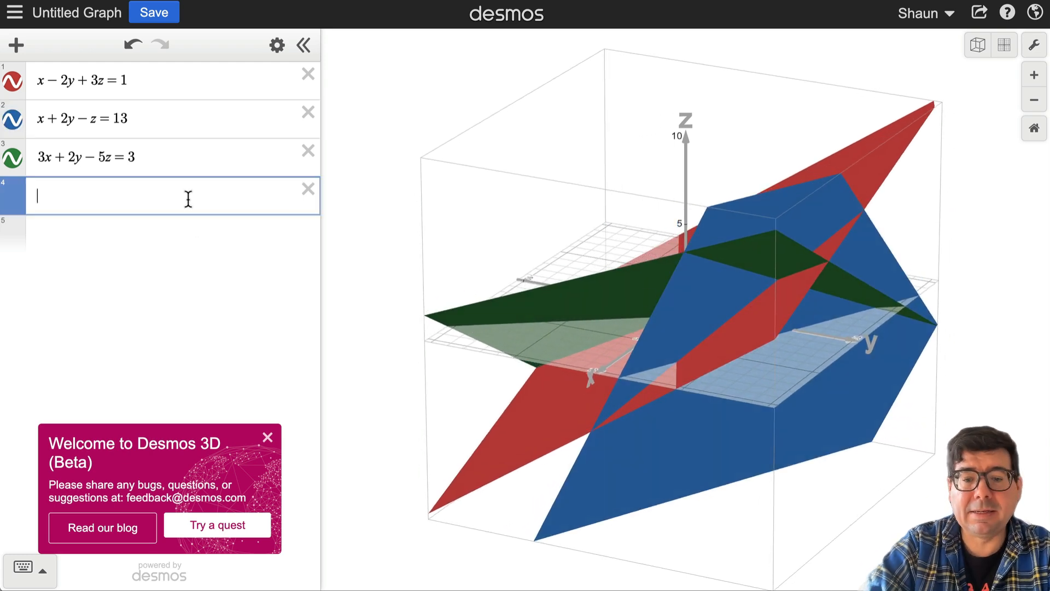
text(()
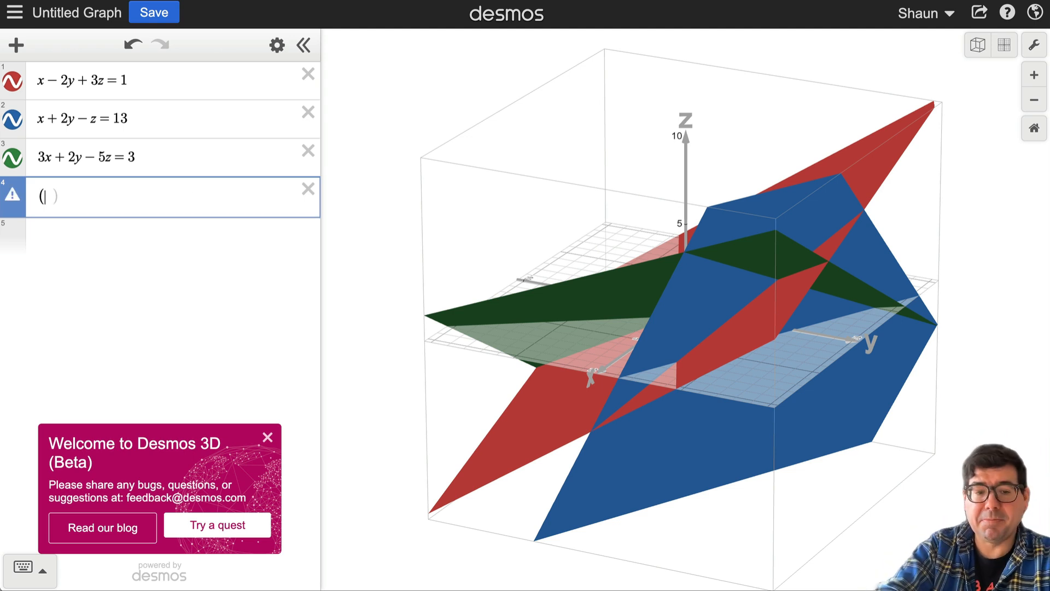
text(3,7,4)
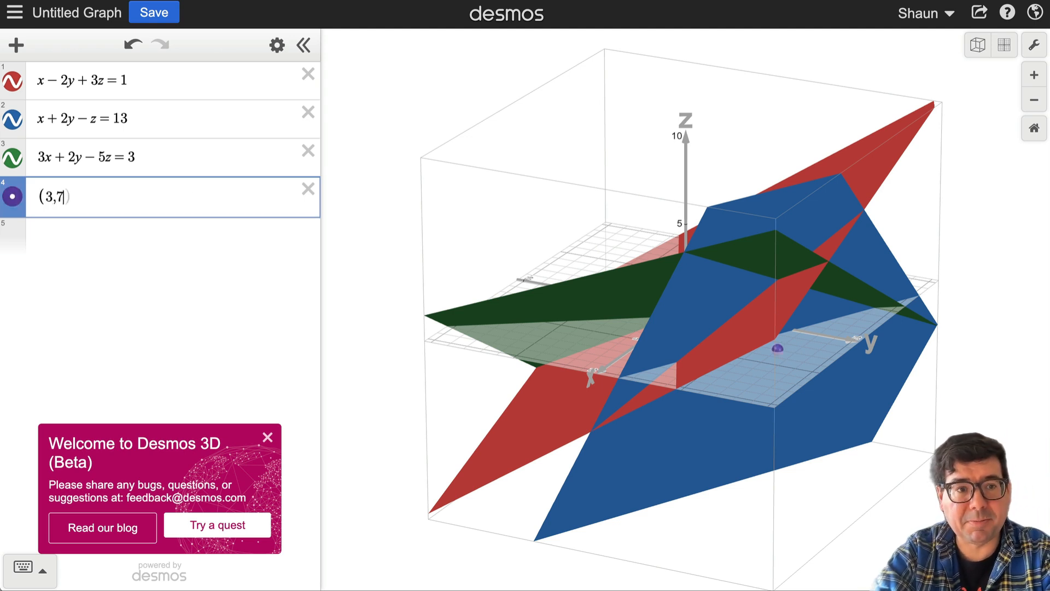
key(Return)
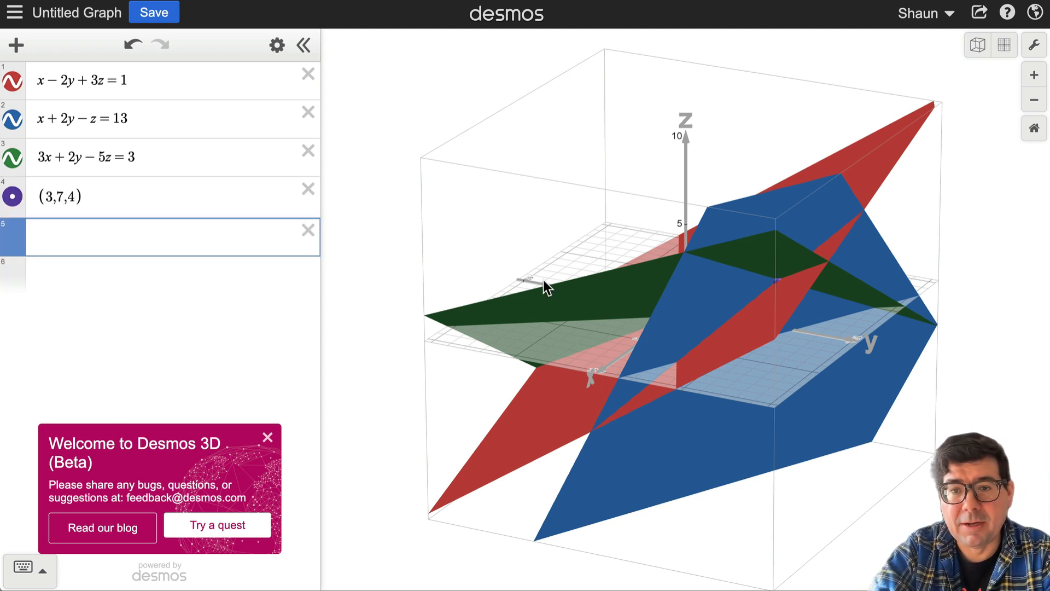
Step: Temporarily hide the planes to check where the point (3,7,4) lies, and show all three again
click(694, 305)
drag(694, 306, 673, 301)
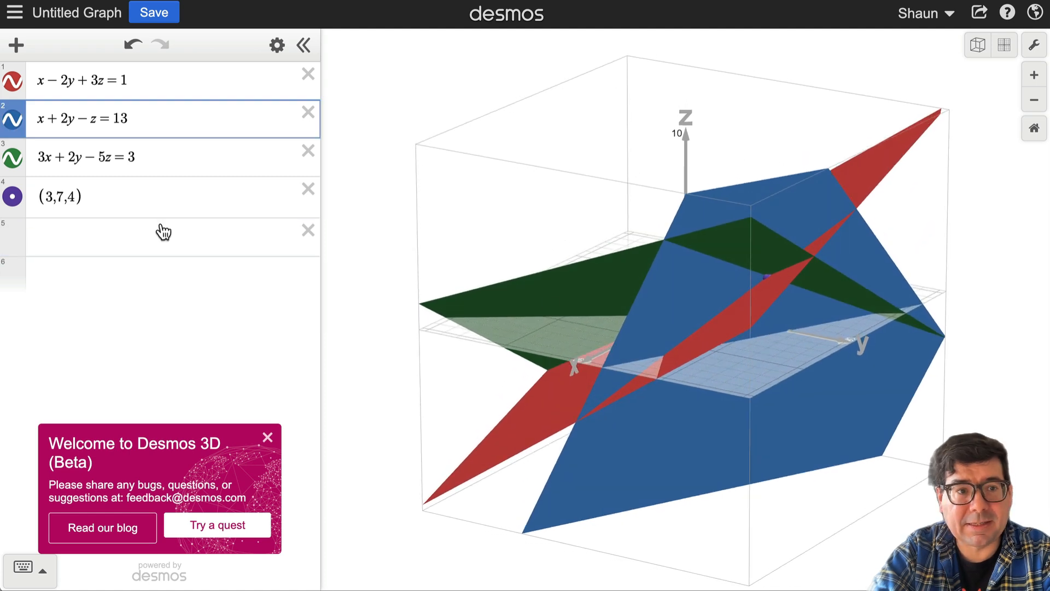
click(11, 155)
click(12, 124)
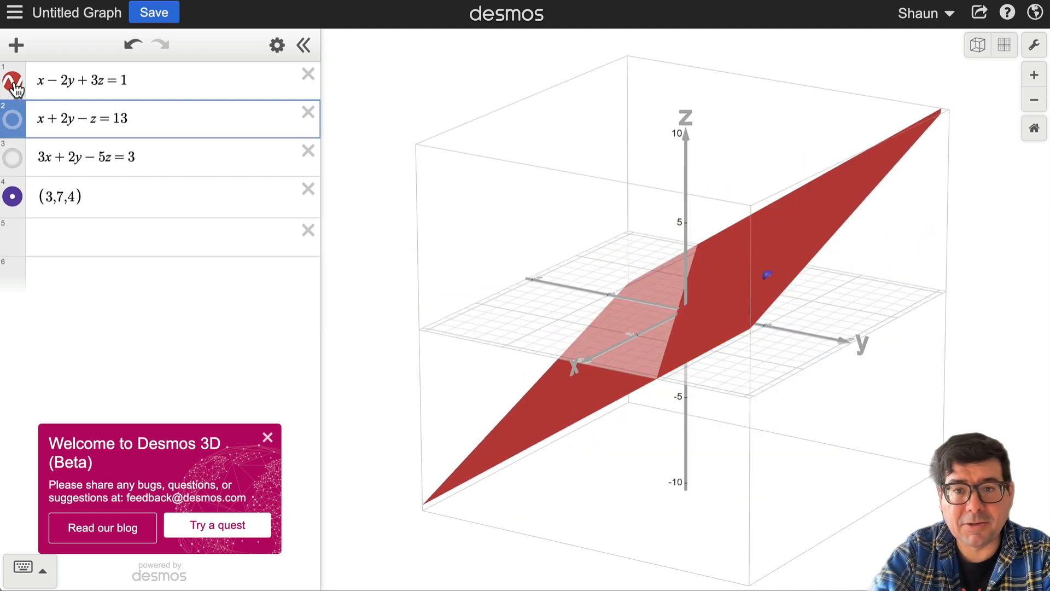
click(13, 82)
click(13, 82)
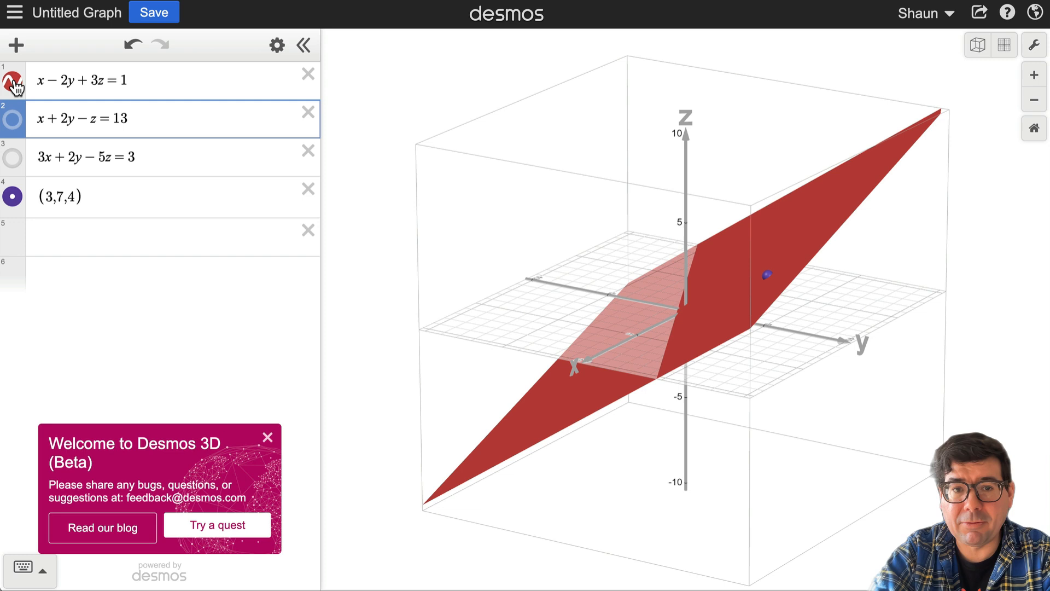
click(12, 120)
click(12, 157)
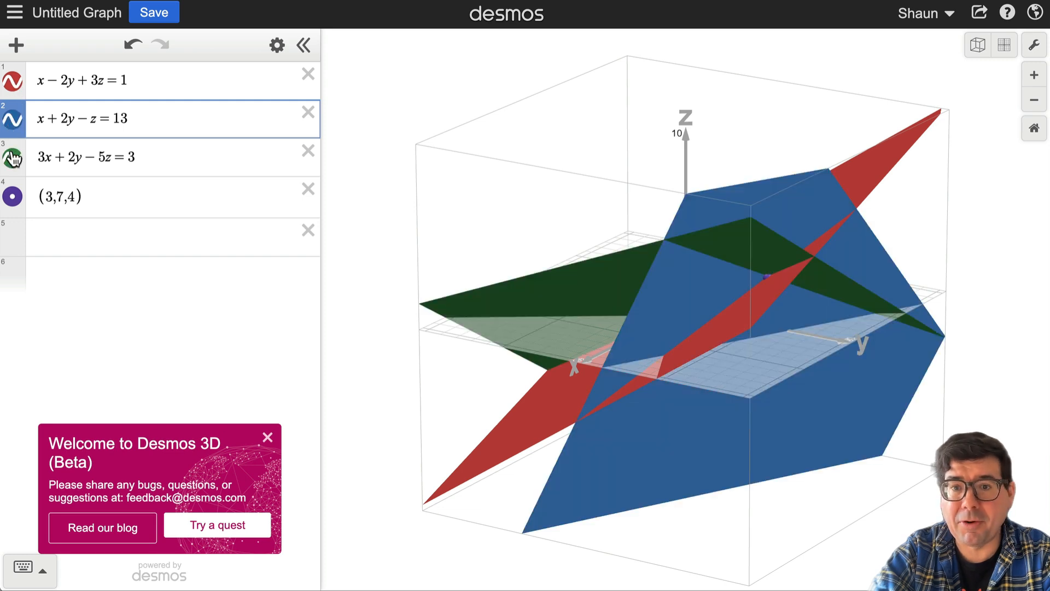
Step: Enlarge the plotted point (3,7,4) by setting its size to 10
click(277, 46)
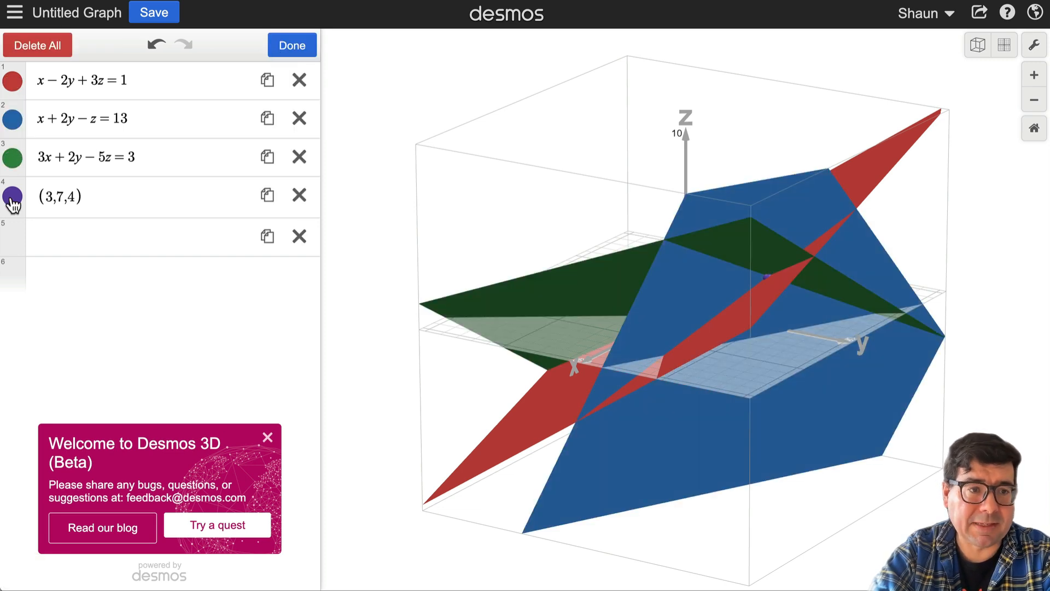
click(12, 196)
text(10)
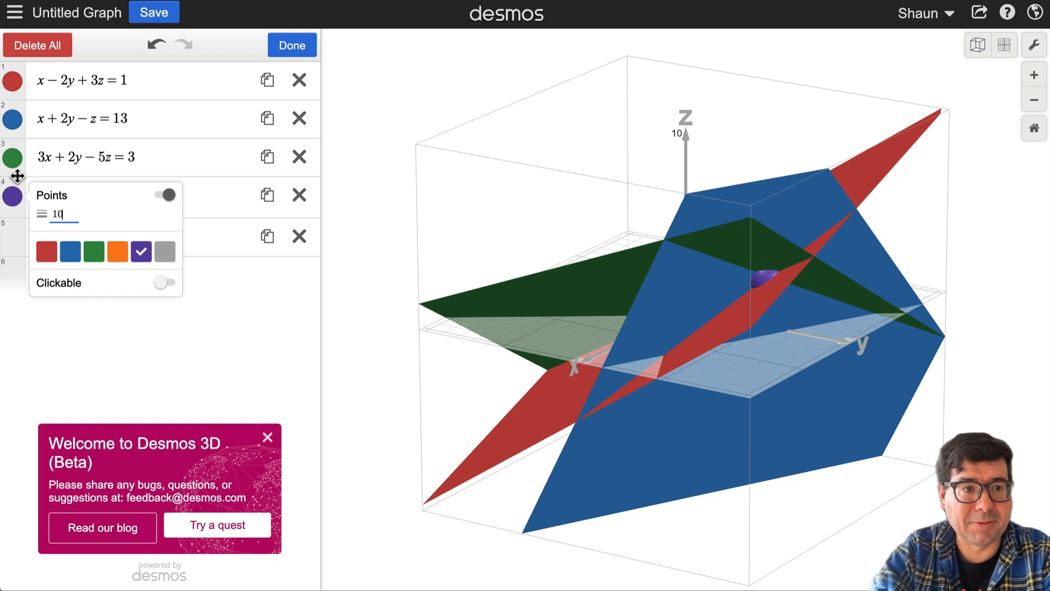
click(292, 47)
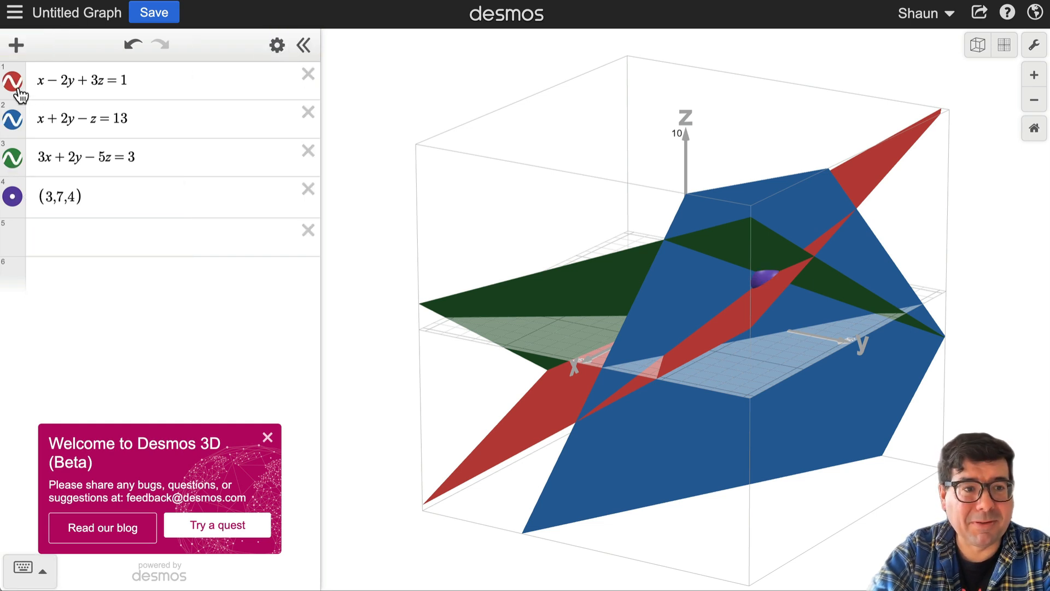
Step: Hide all three planes to view the enlarged point alone, and bring them back one by one to examine their intersection
click(12, 81)
click(12, 120)
click(12, 159)
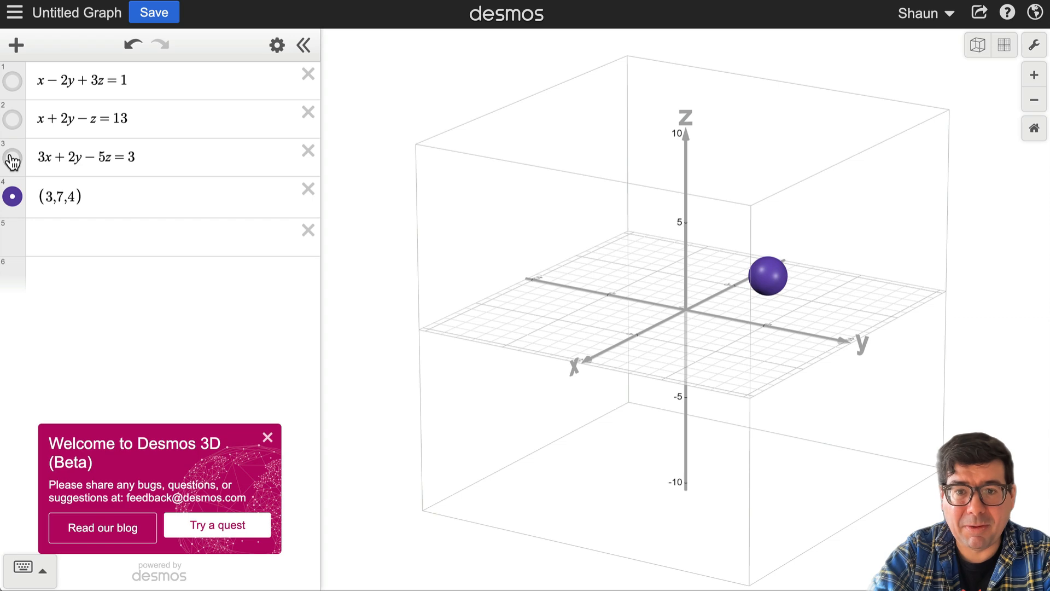
click(12, 81)
click(12, 120)
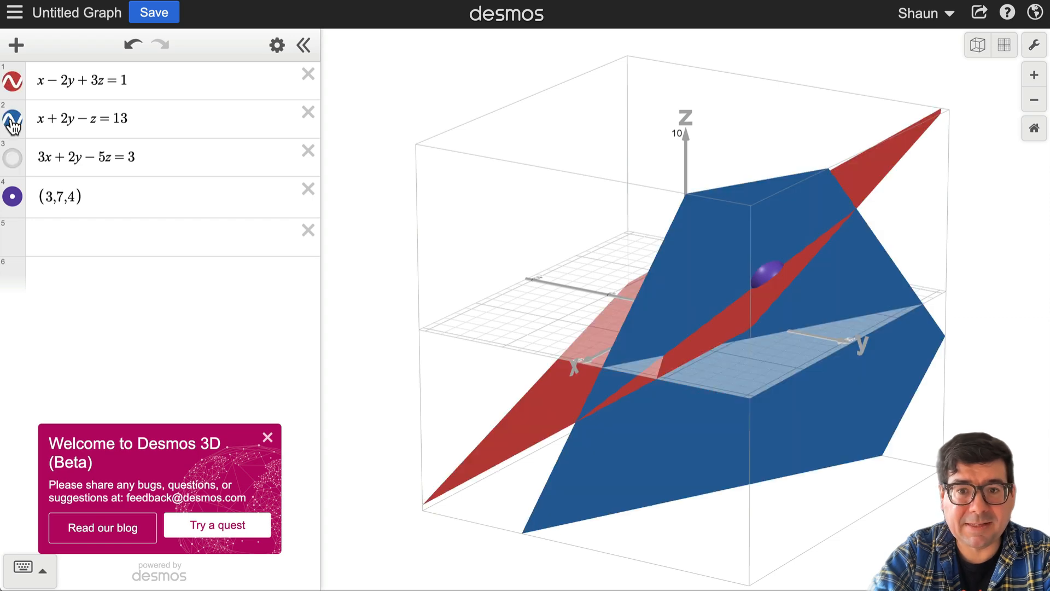
click(12, 159)
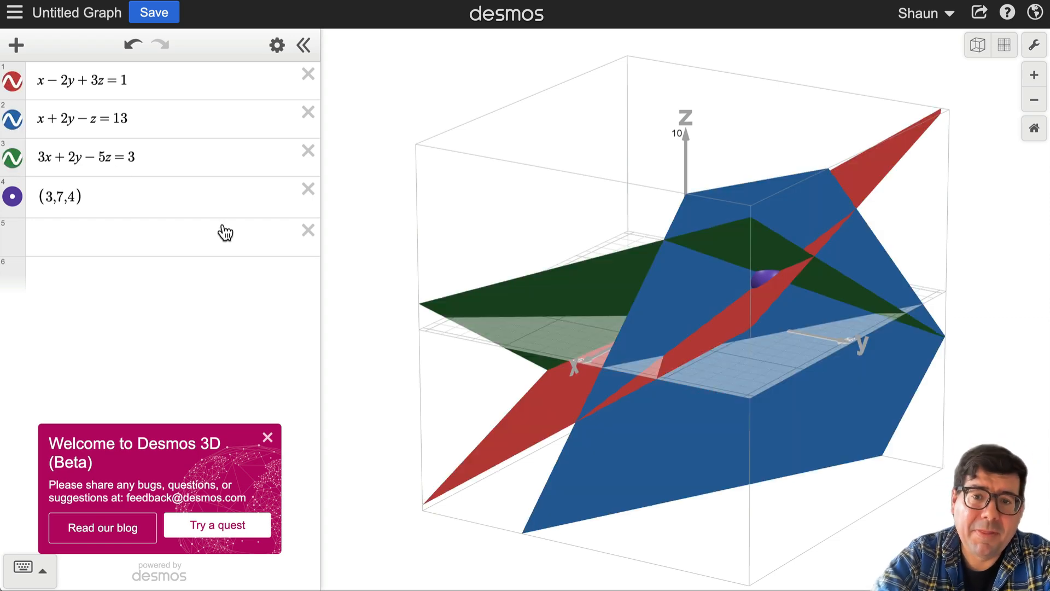
drag(515, 322, 474, 323)
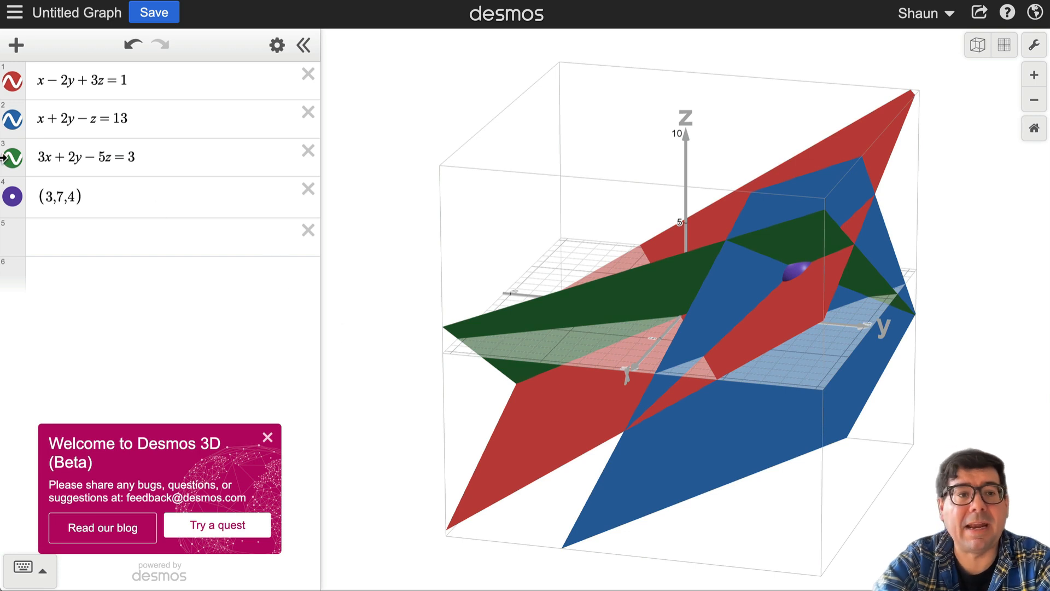
Step: Delete the point (3,7,4) and change the first plane's equation to 3x + 2y − 5z = 1
click(302, 193)
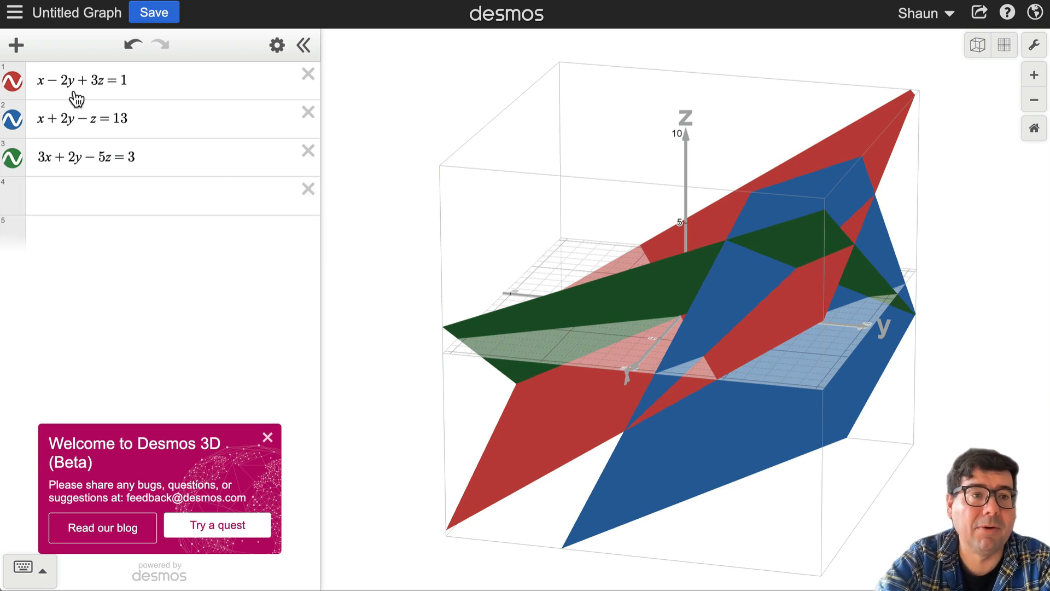
click(37, 80)
text(3)
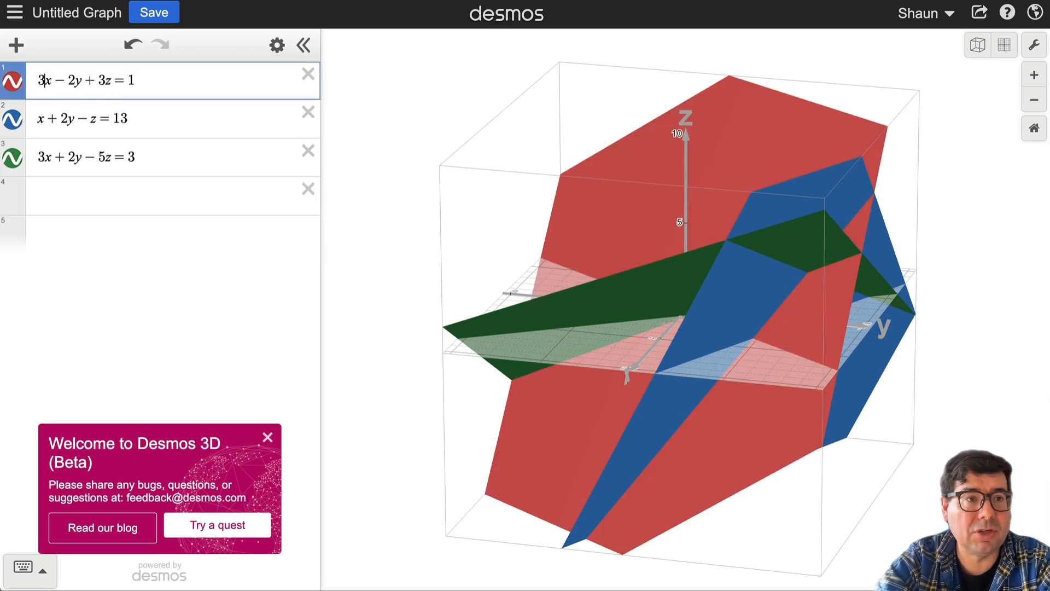
click(68, 81)
key(BackSpace)
text(+)
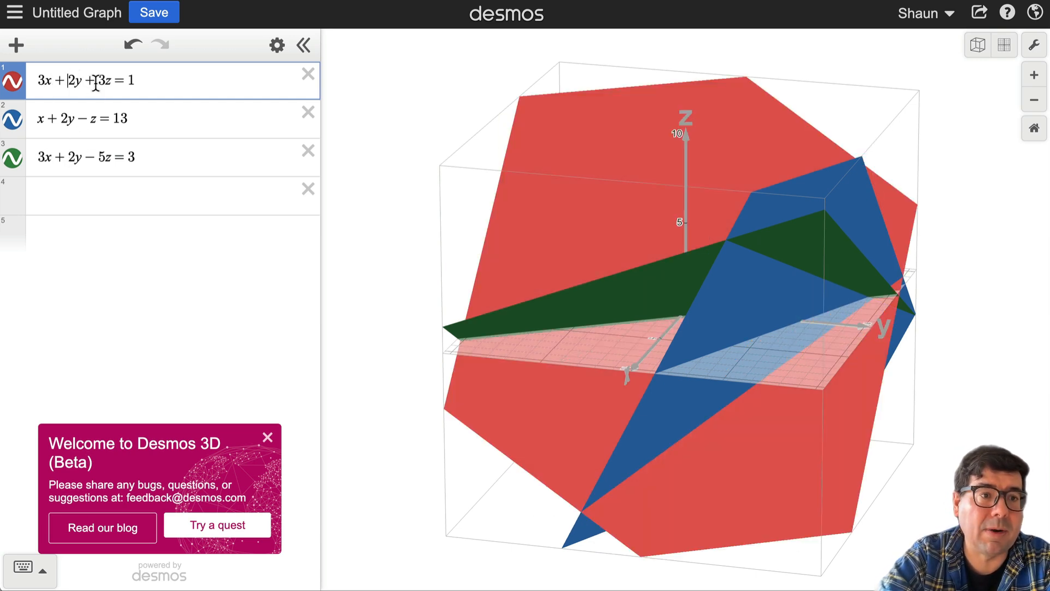
key(BackSpace)
key(BackSpace)
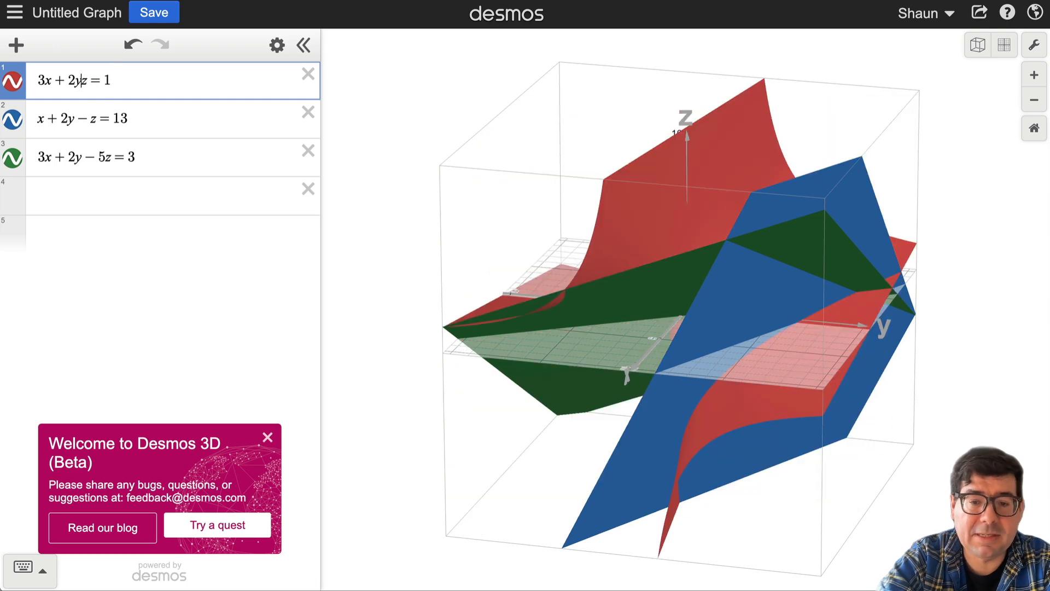
text(-5)
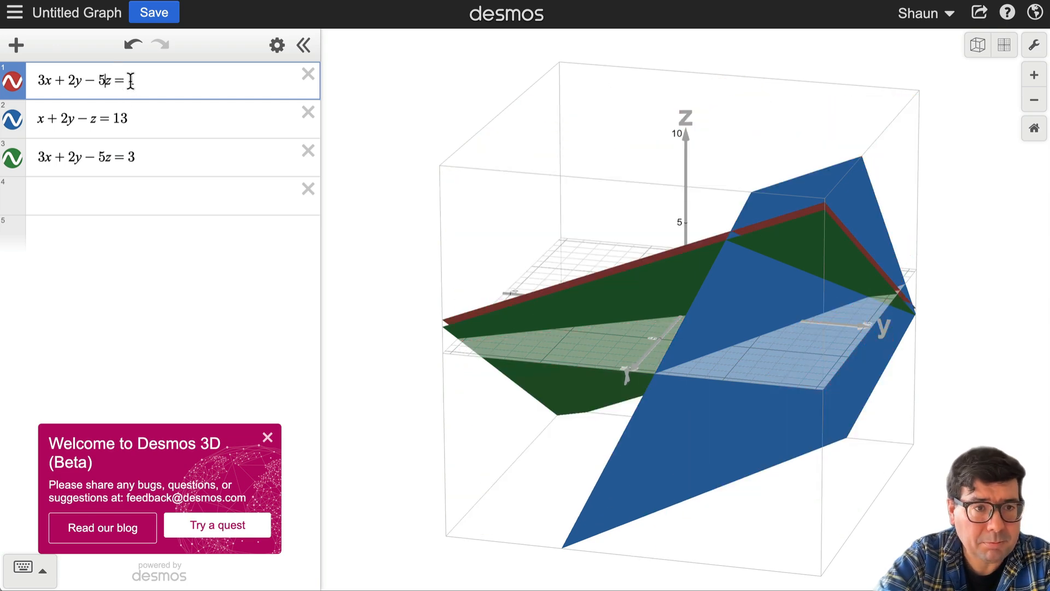
Step: Examine from several angles how the red and green planes lie relative to each other and to the blue plane
drag(431, 348, 509, 409)
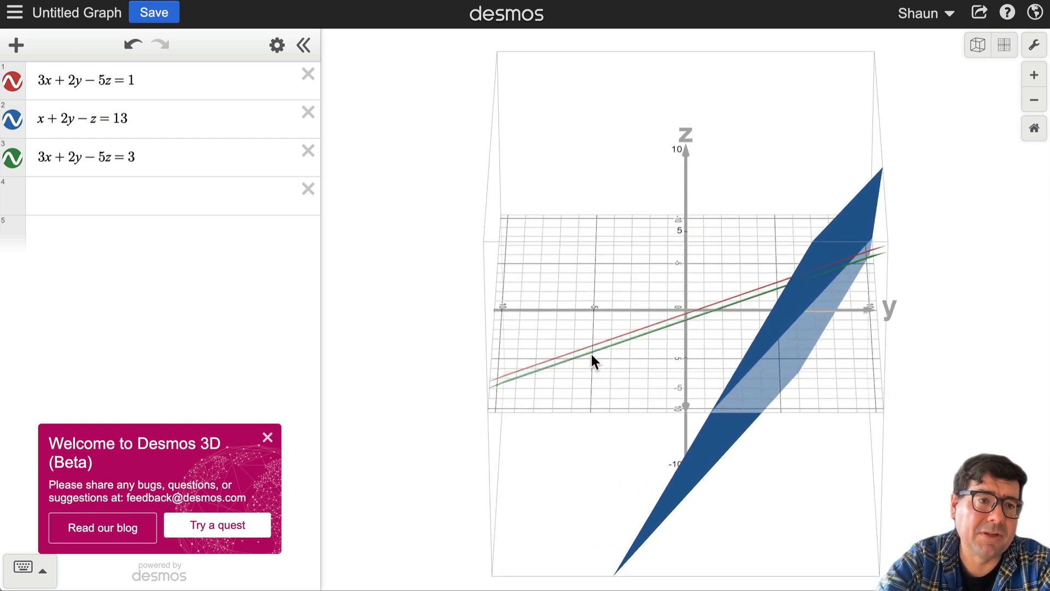
drag(592, 354, 559, 354)
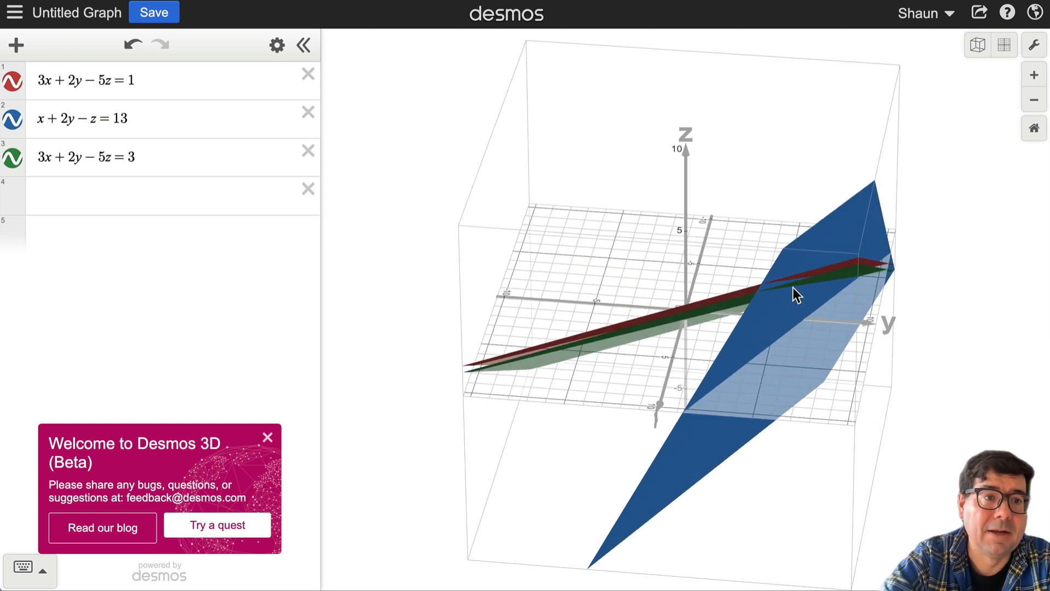
drag(725, 310, 827, 330)
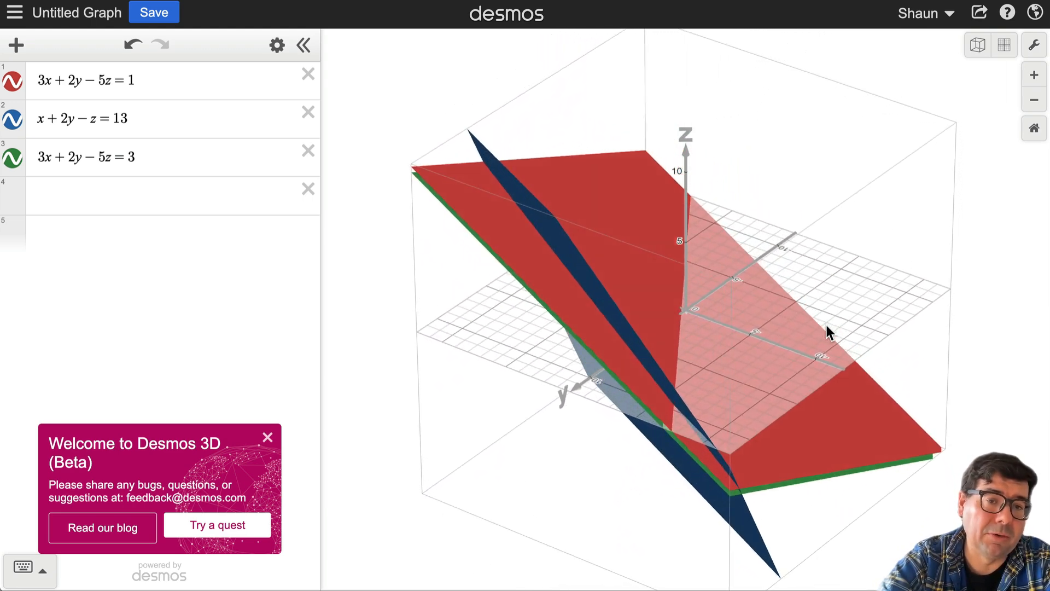
drag(826, 325, 756, 408)
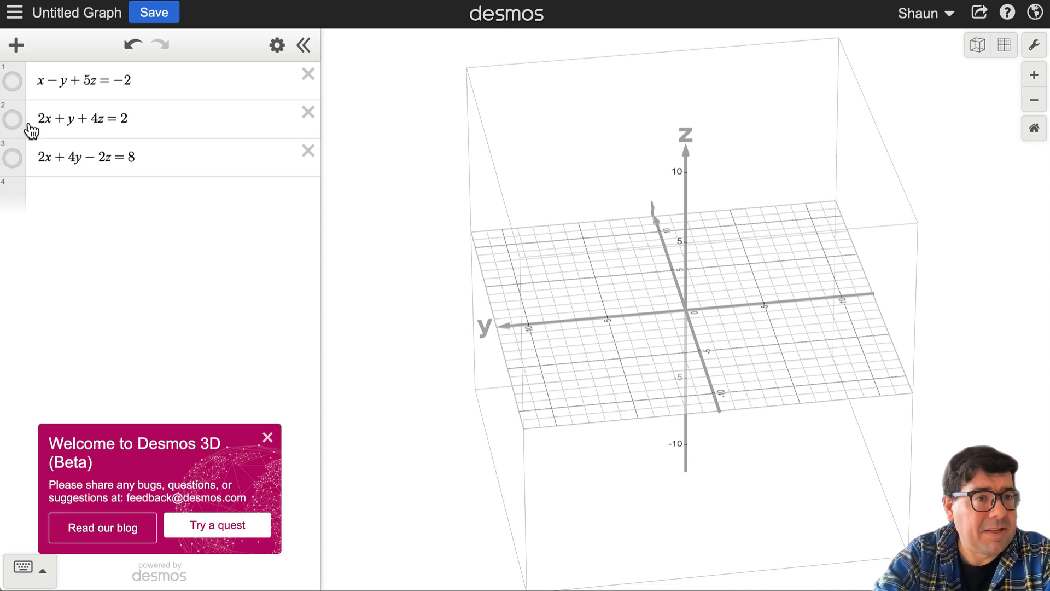
Step: Show the planes x − y + 5z = −2, 2x + y + 4z = 2 and 2x + 4y − 2z = 8 and examine their intersection
click(12, 82)
click(14, 122)
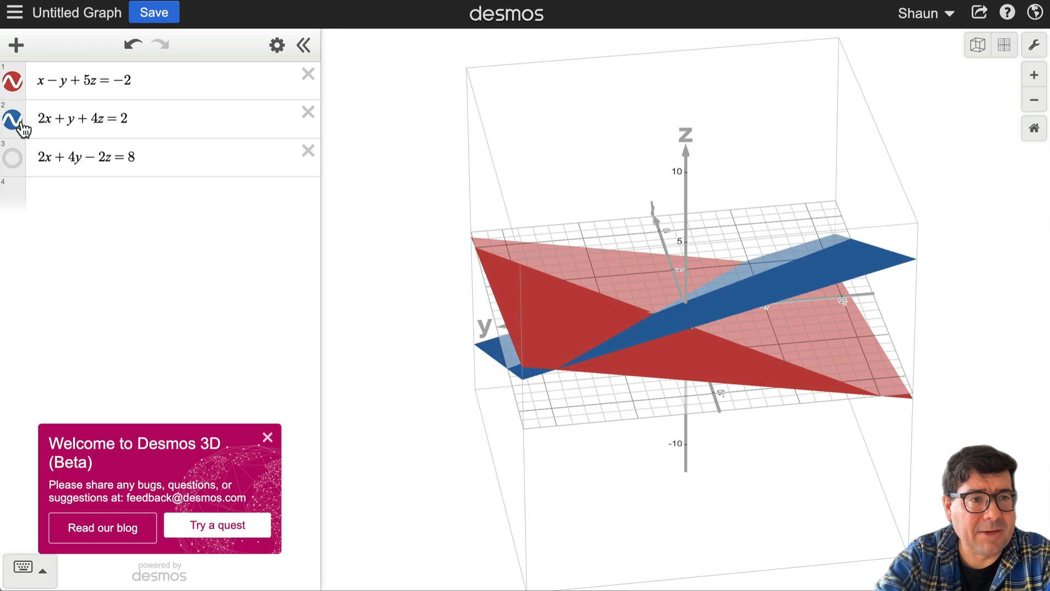
click(12, 160)
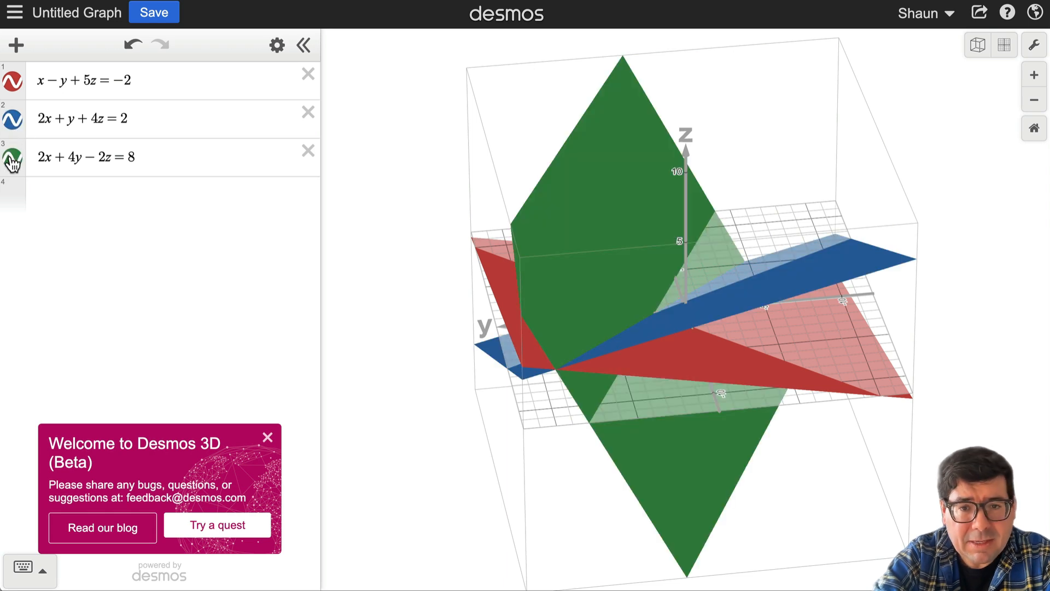
drag(433, 257, 410, 270)
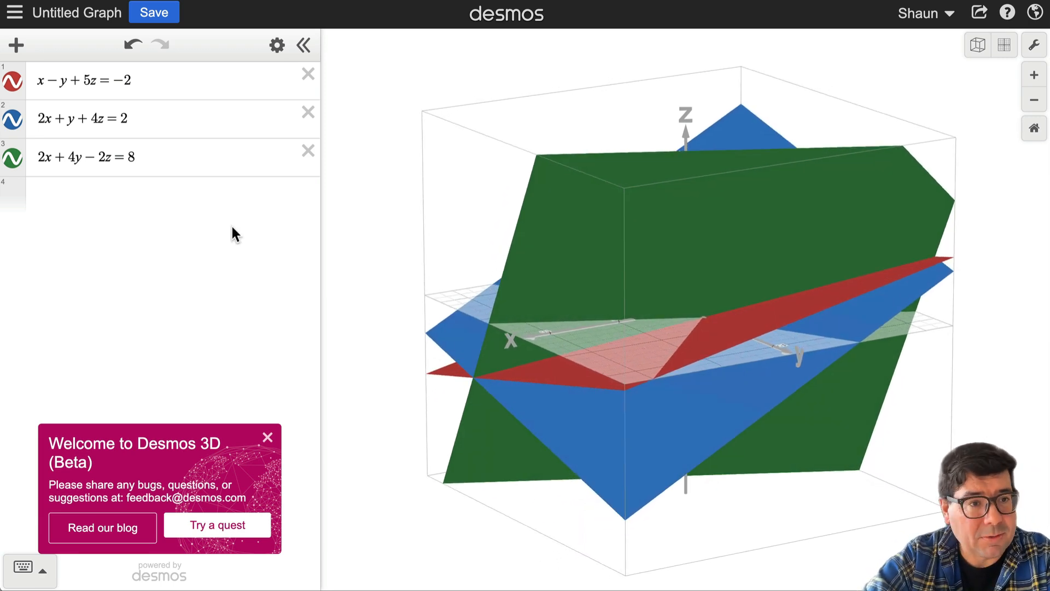
Step: Add the parametric point (−3k, 2 + 2k, k) as a new expression below the three plane equations
click(194, 211)
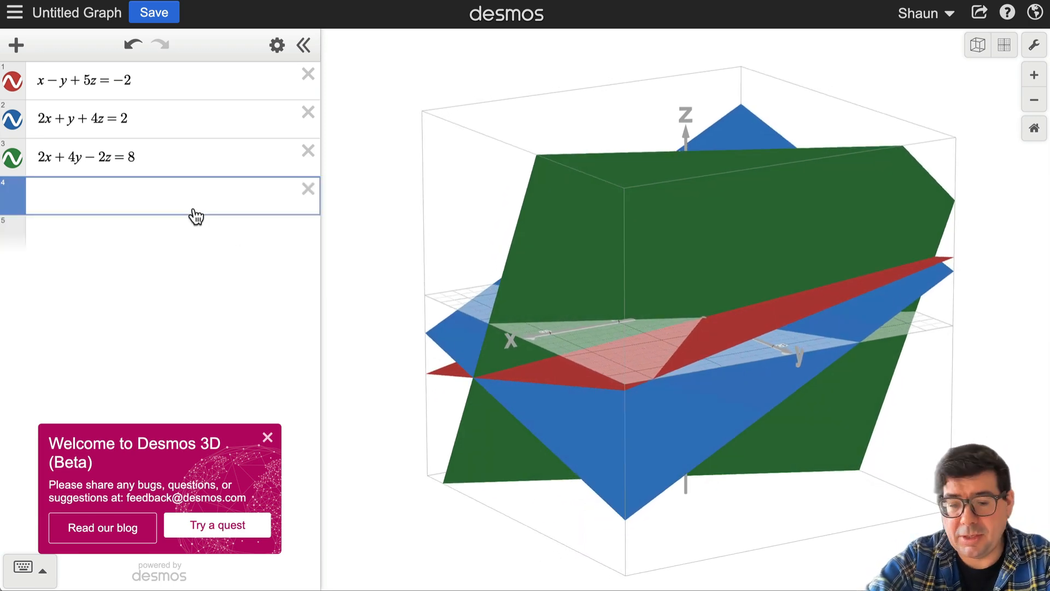
text(()
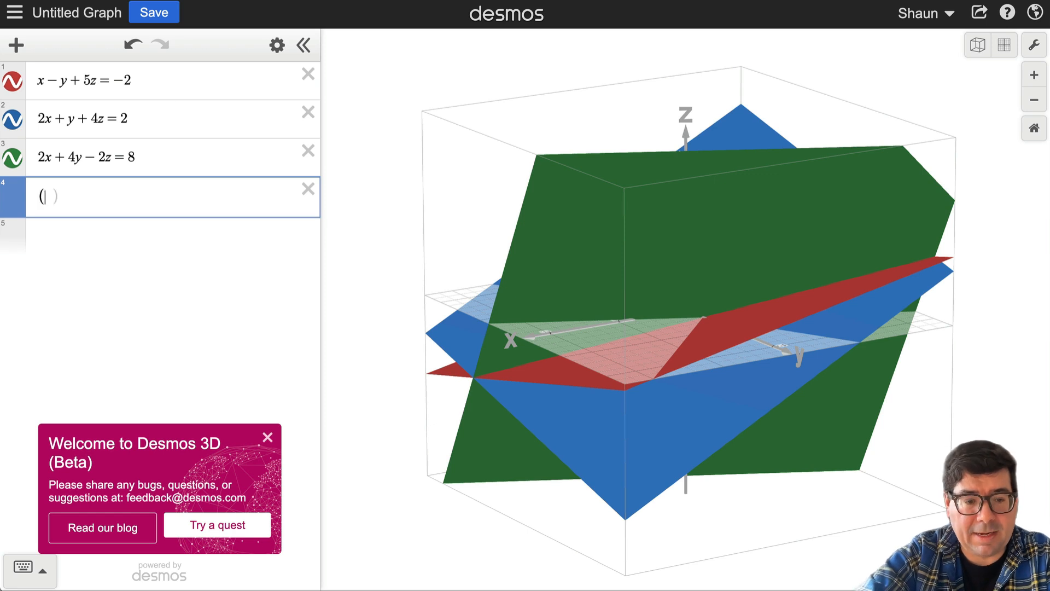
text(-3k,)
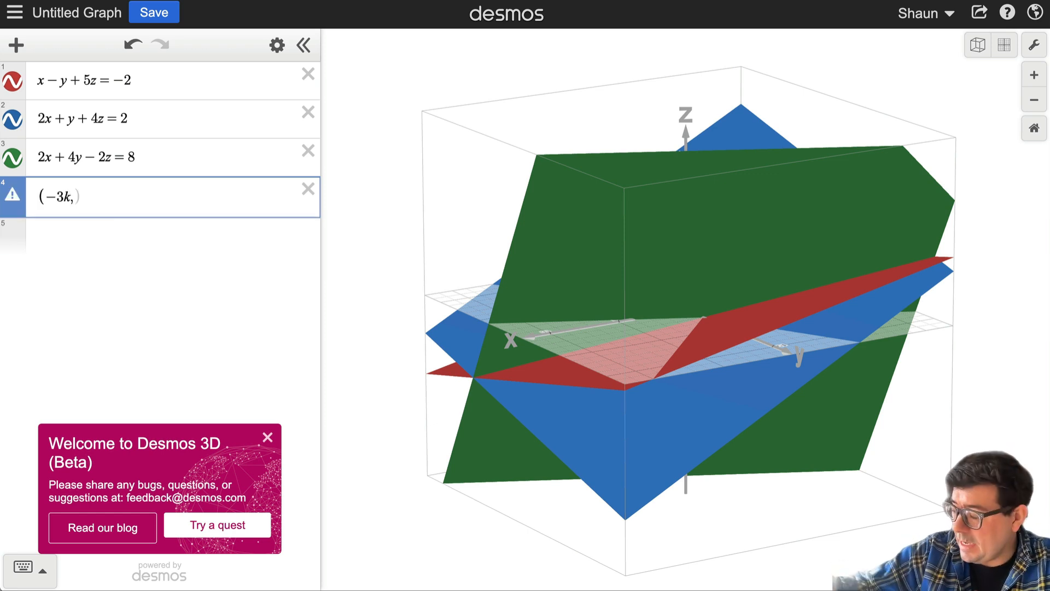
text(2+2k)
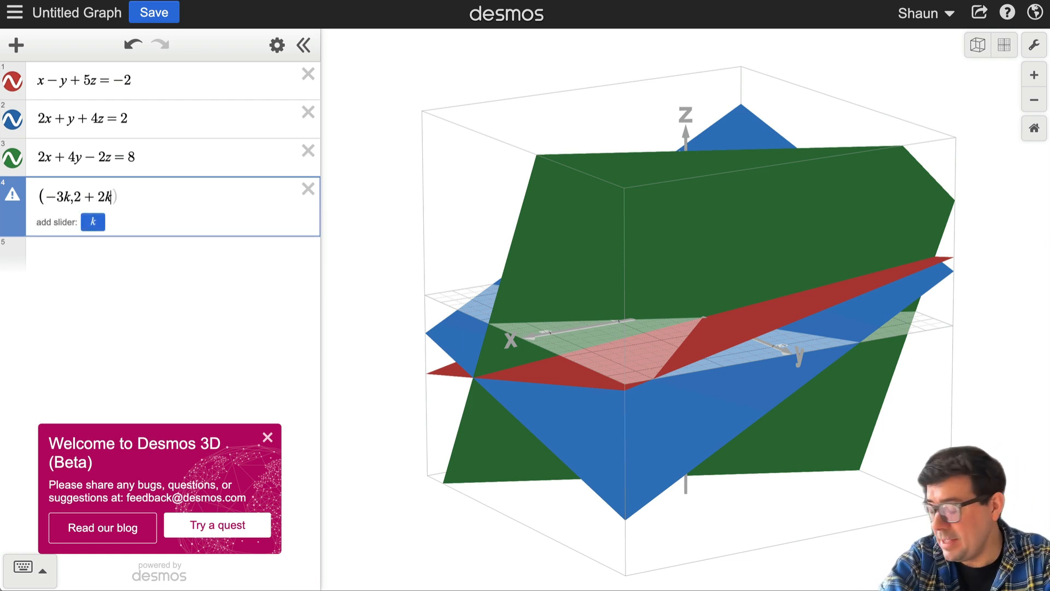
text(,k)
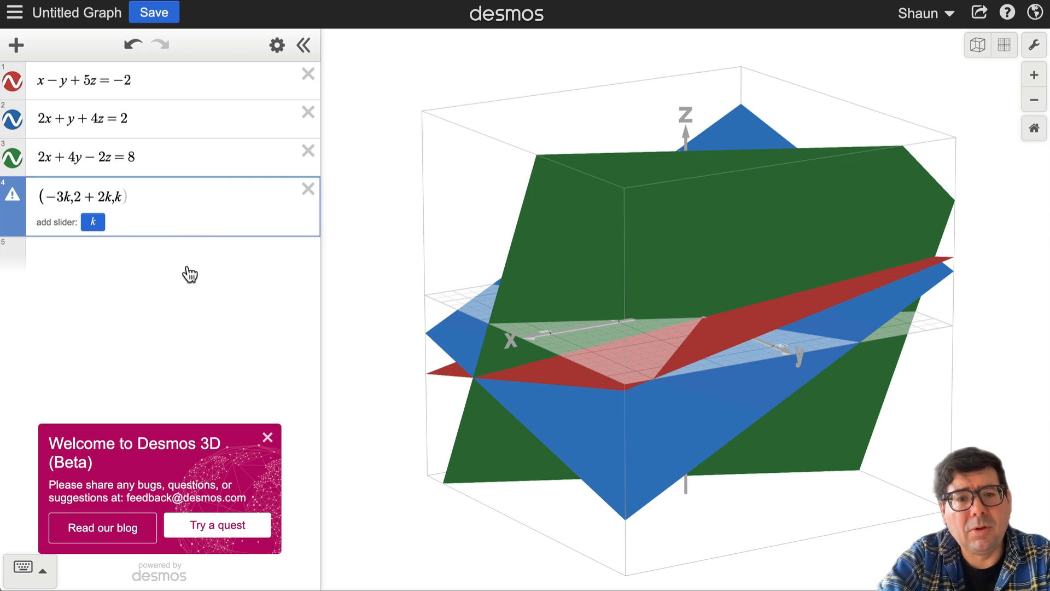
Step: Define k as the list [−10, −9.9...10] to plot the parametric points along the planes' intersection
click(113, 261)
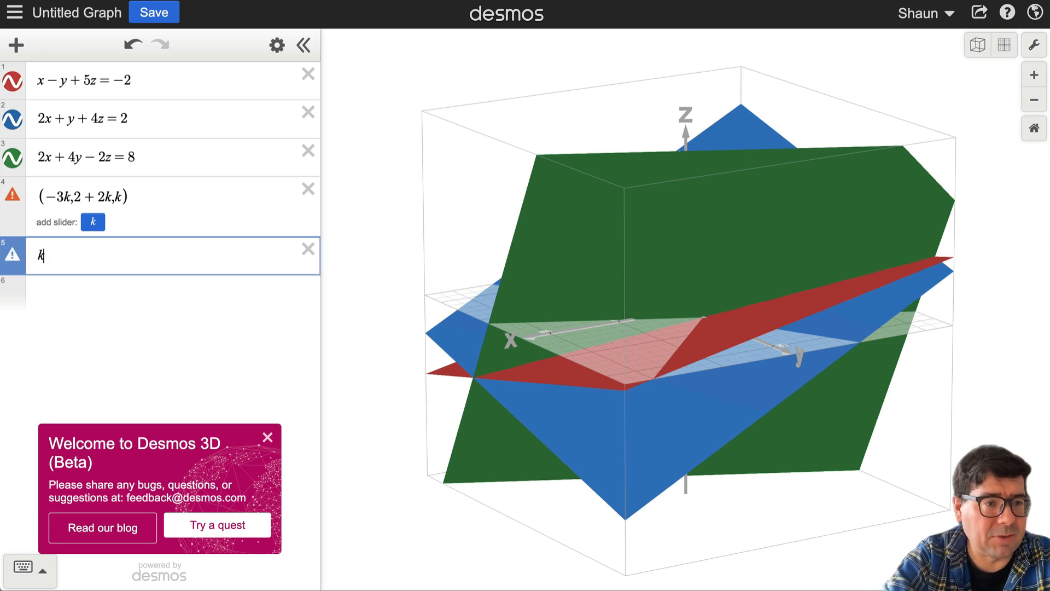
text(k=[)
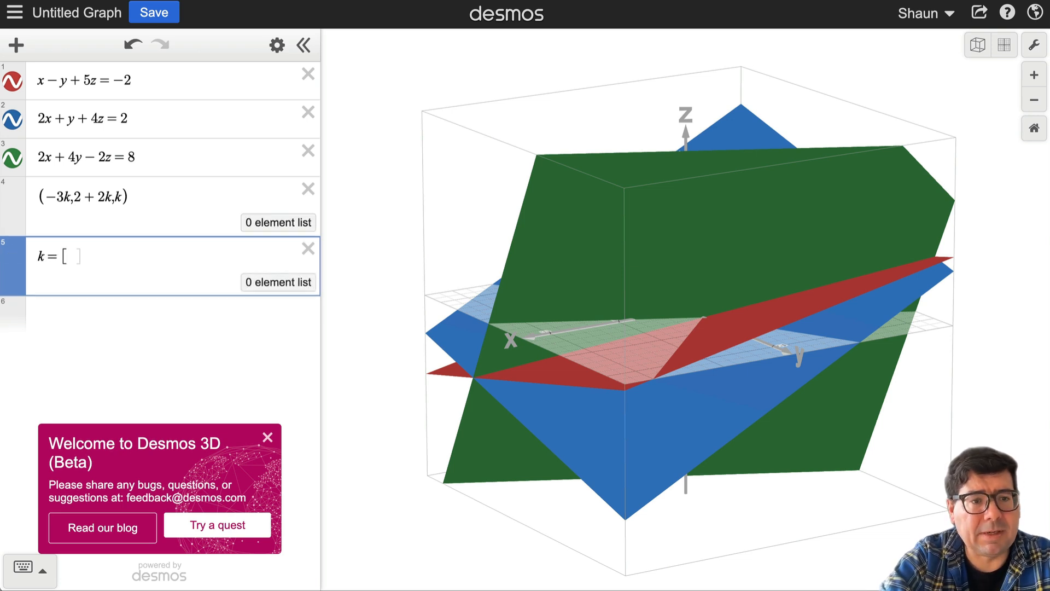
text(-)
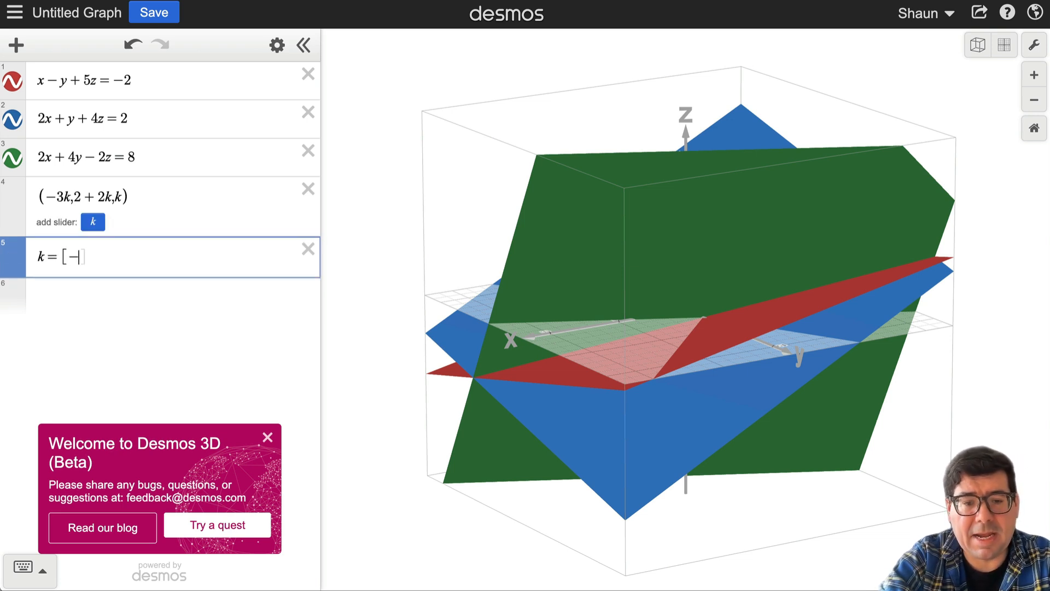
text(10)
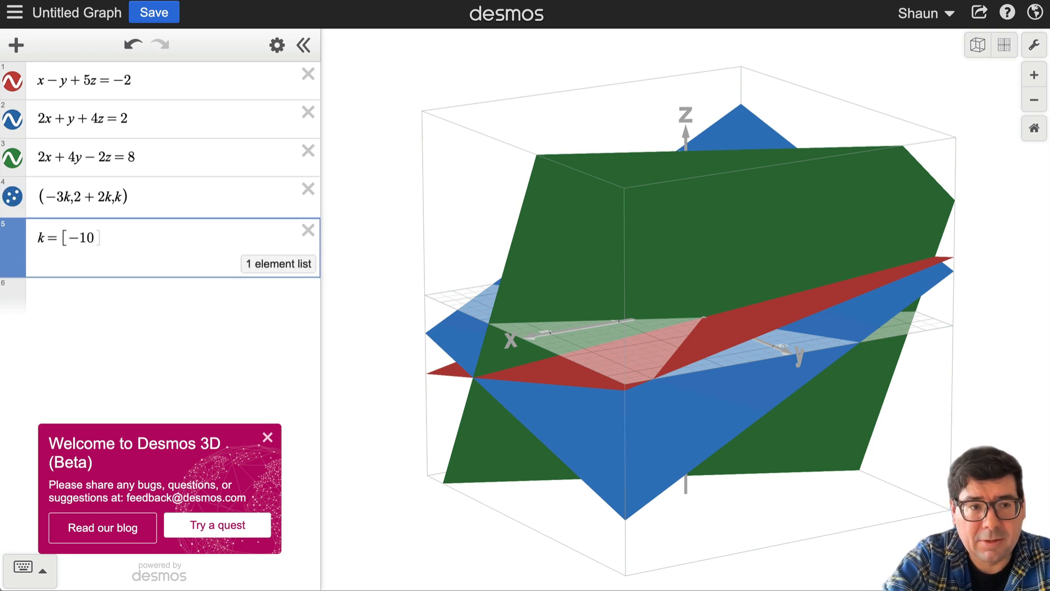
text(,)
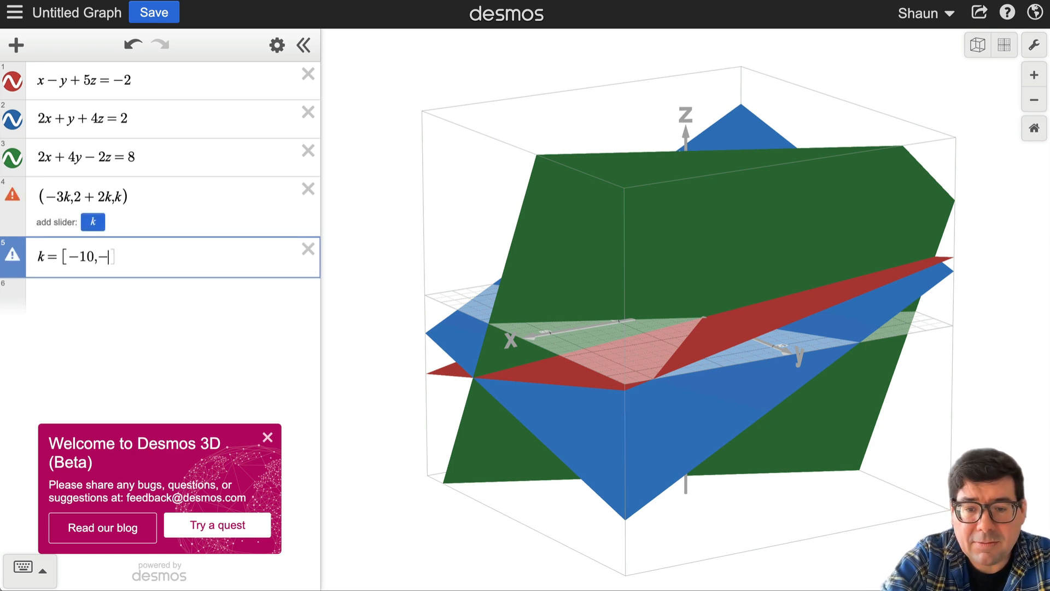
text(-9.9)
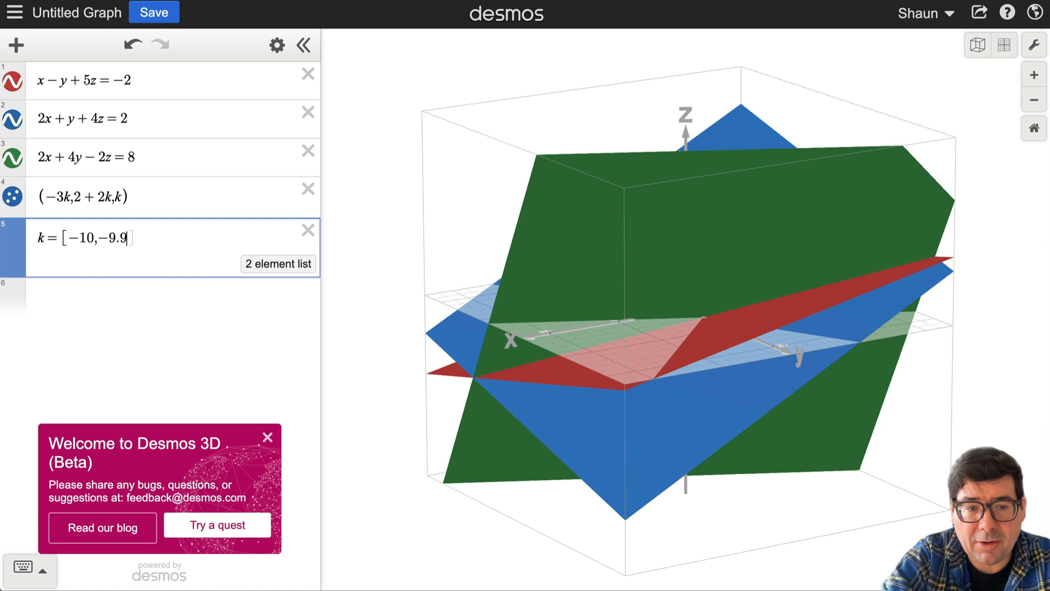
text(...10)
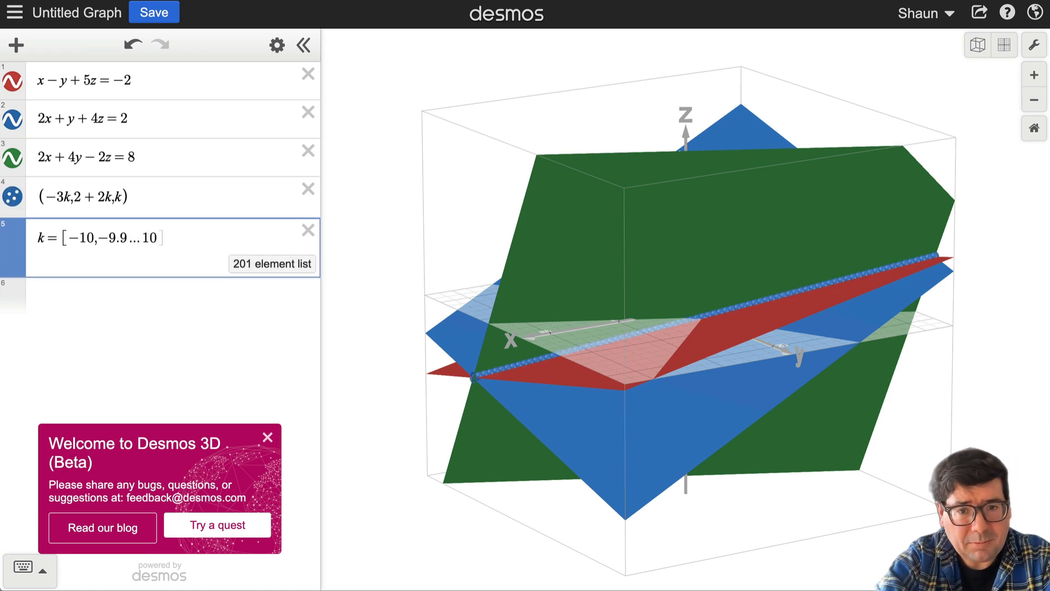
key(Return)
Step: Color the parametric points orange and examine the line they form where the three planes meet
drag(381, 441, 478, 436)
drag(553, 444, 633, 395)
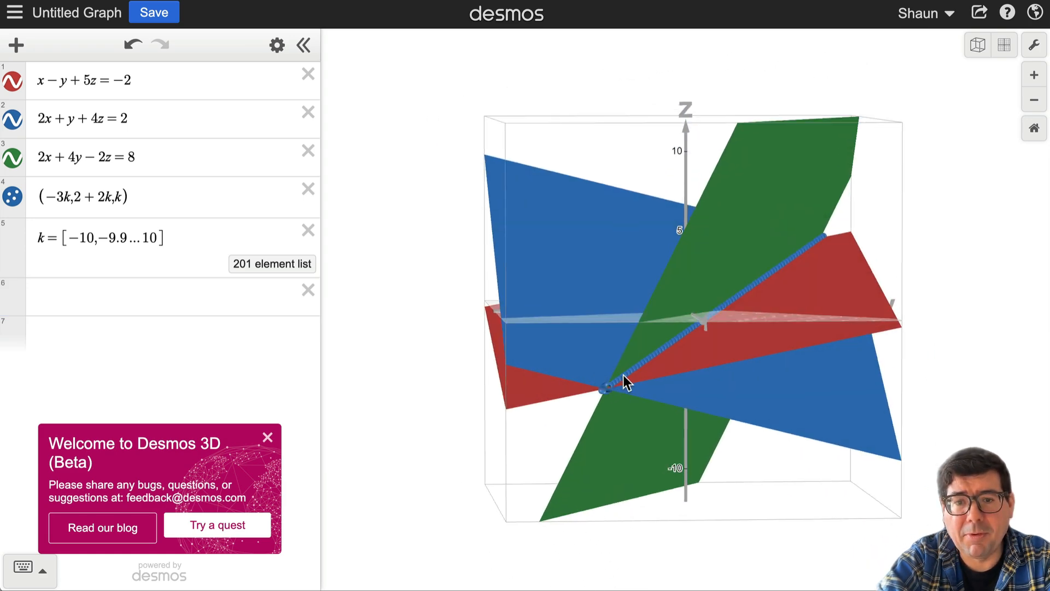
click(277, 45)
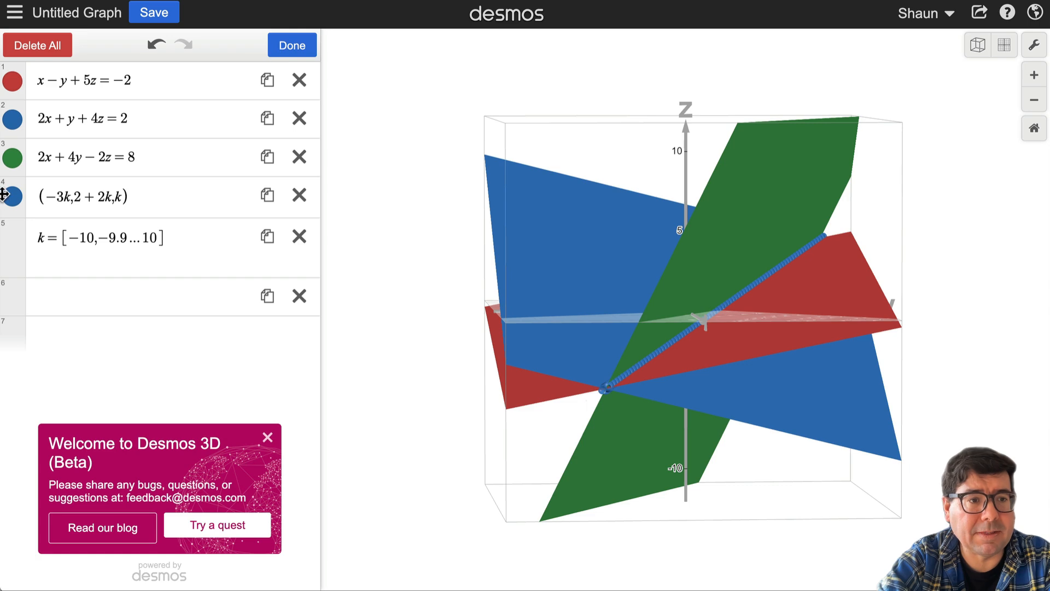
click(12, 197)
click(119, 249)
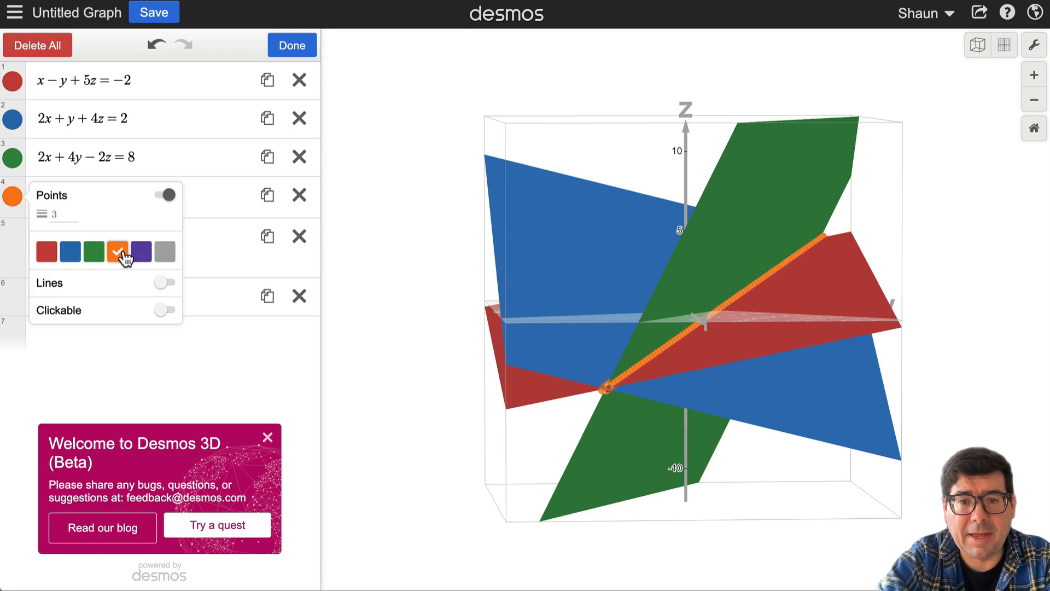
click(395, 348)
drag(393, 342, 581, 443)
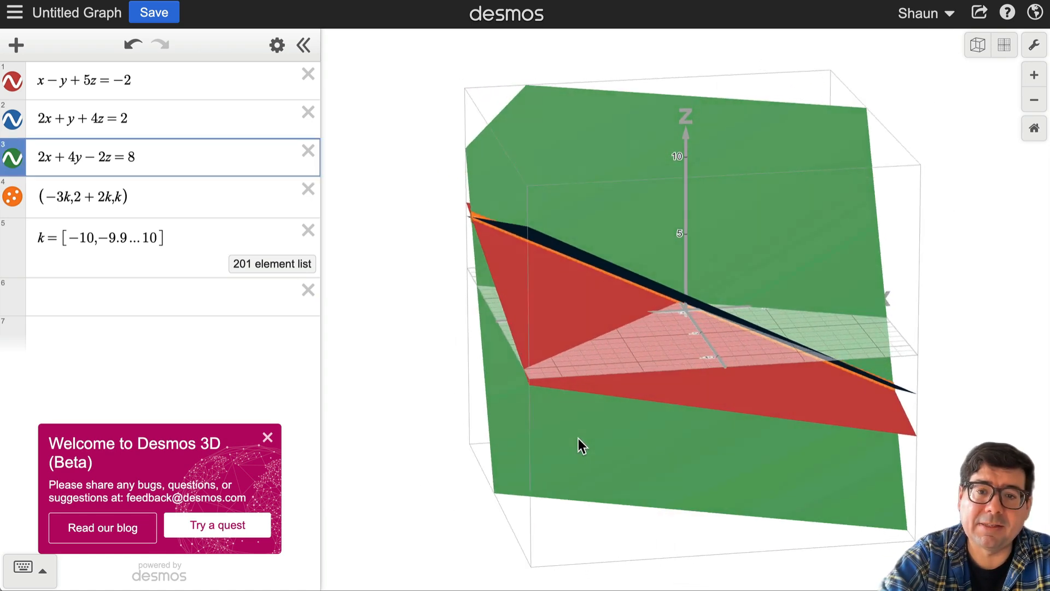